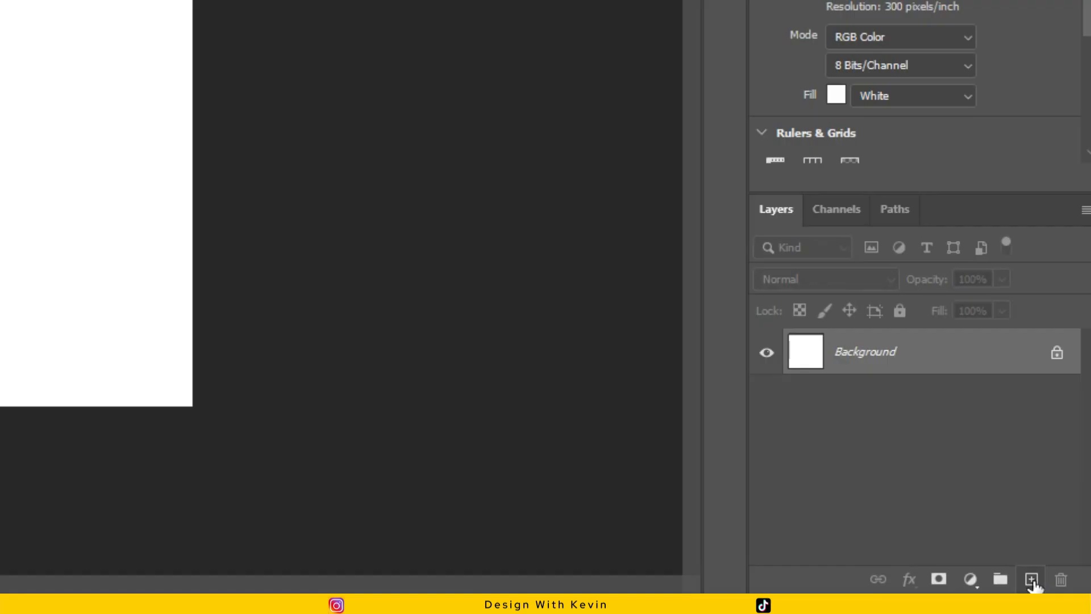
Add a new layer above the background and set the foreground colour to a bright blue.
left_click(1061, 584)
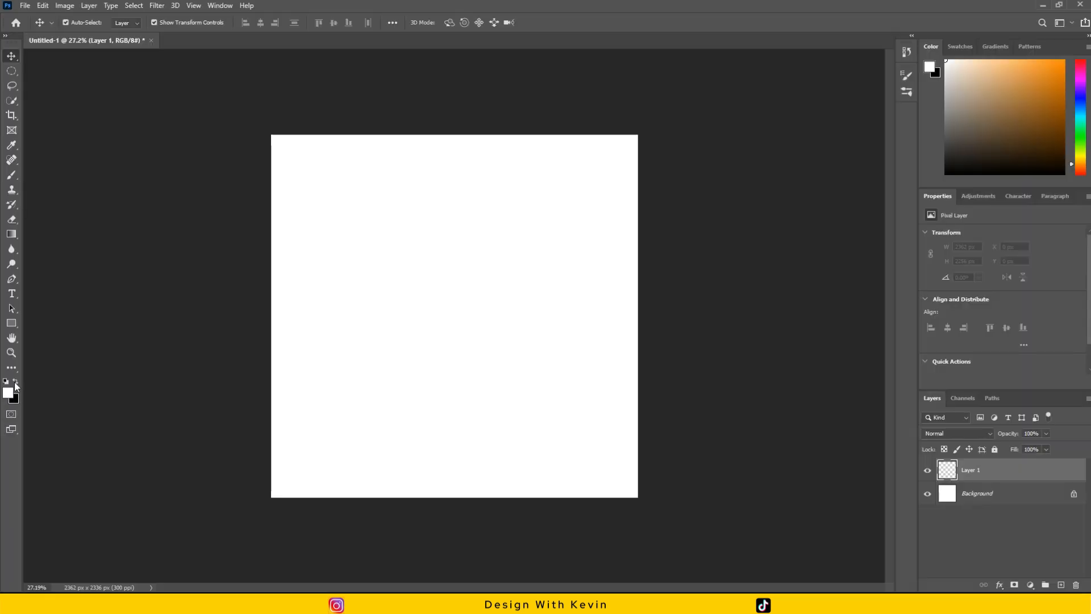
left_click(13, 394)
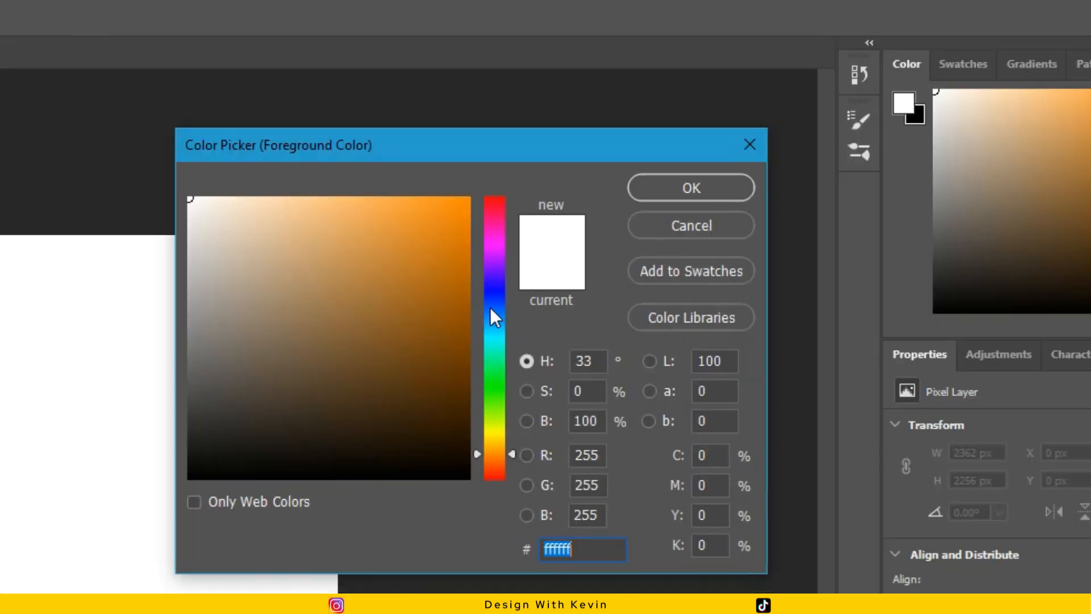
left_click(718, 165)
left_click_drag(697, 170, 690, 126)
left_click_drag(438, 217, 435, 205)
left_click_drag(510, 292, 506, 303)
mouse_move(437, 206)
left_mouse_down()
mouse_move(468, 204)
mouse_move(457, 203)
left_mouse_up()
left_click(689, 188)
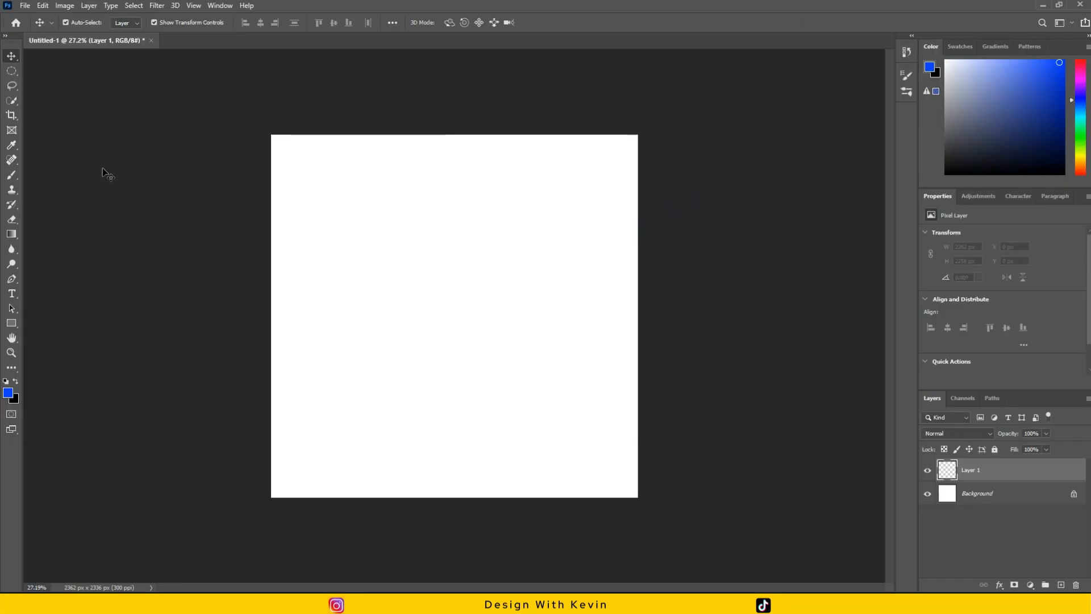
Activate the standard Eraser tool and enlarge its tip.
left_click(11, 222)
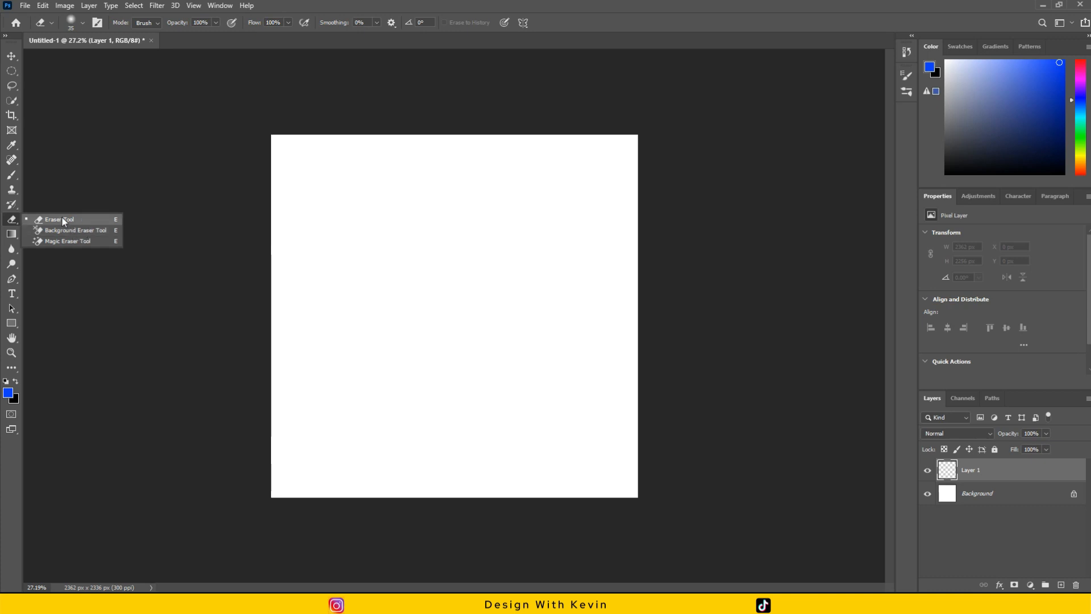
left_click(62, 220)
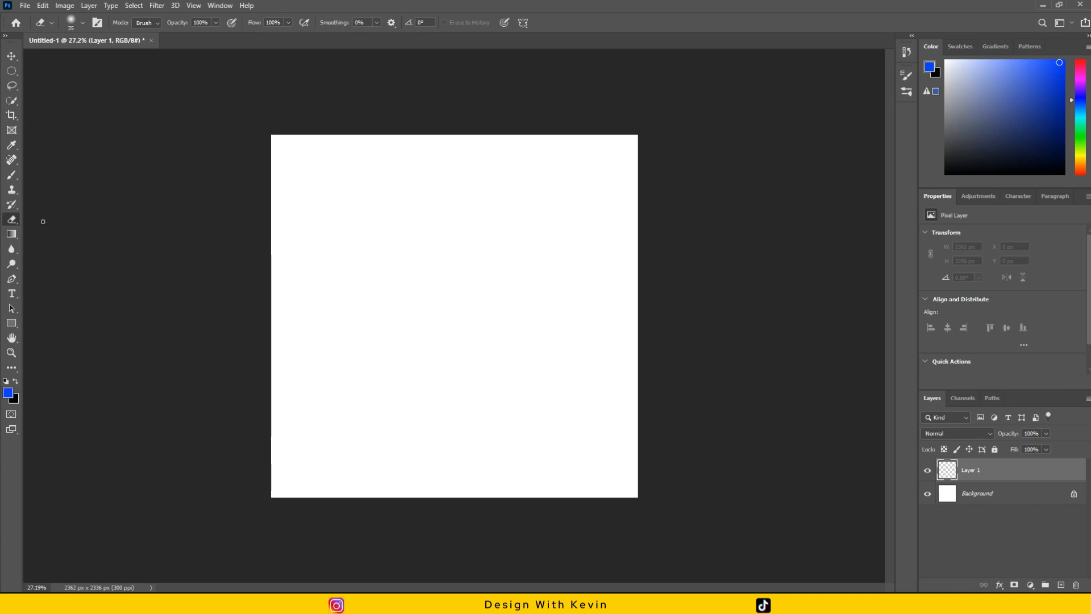
key("bracketright")
Switch to the Brush tool, enlarge its tip to 500 px and try a diagonal blue stroke across the canvas.
key("b")
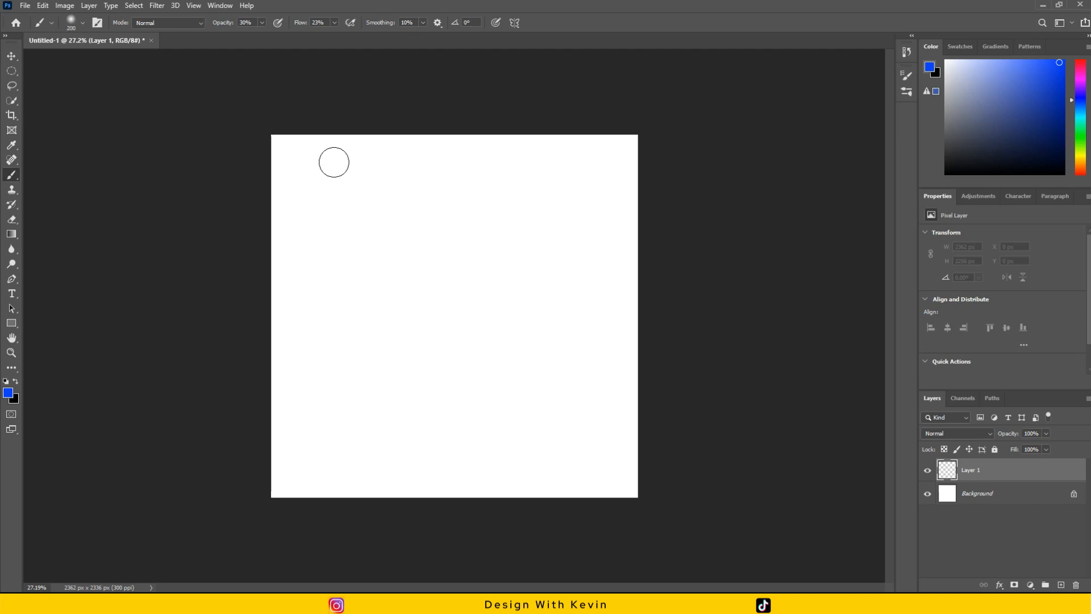
key("bracketright")
key("bracketright")
key("bracketright")
key("bracketright")
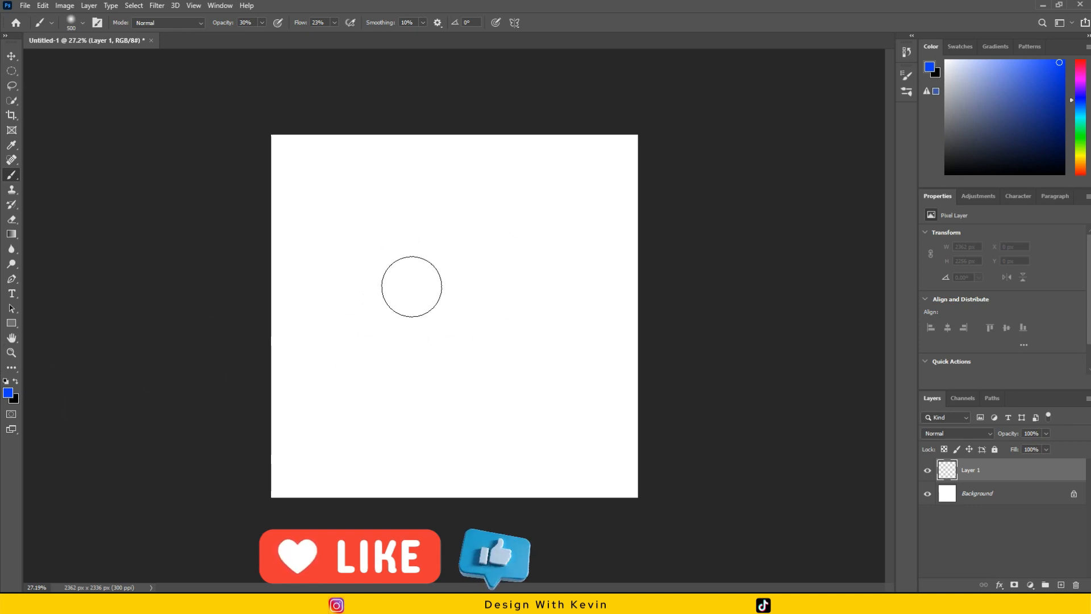
mouse_move(531, 238)
left_mouse_down()
mouse_move(353, 324)
mouse_move(426, 270)
left_mouse_up()
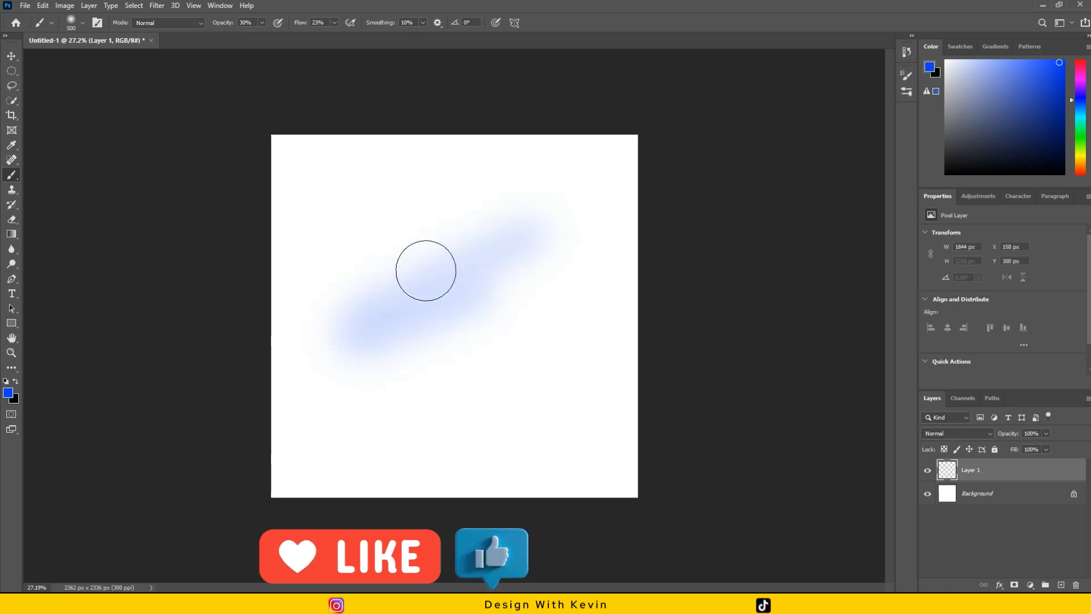
key("ctrl+z")
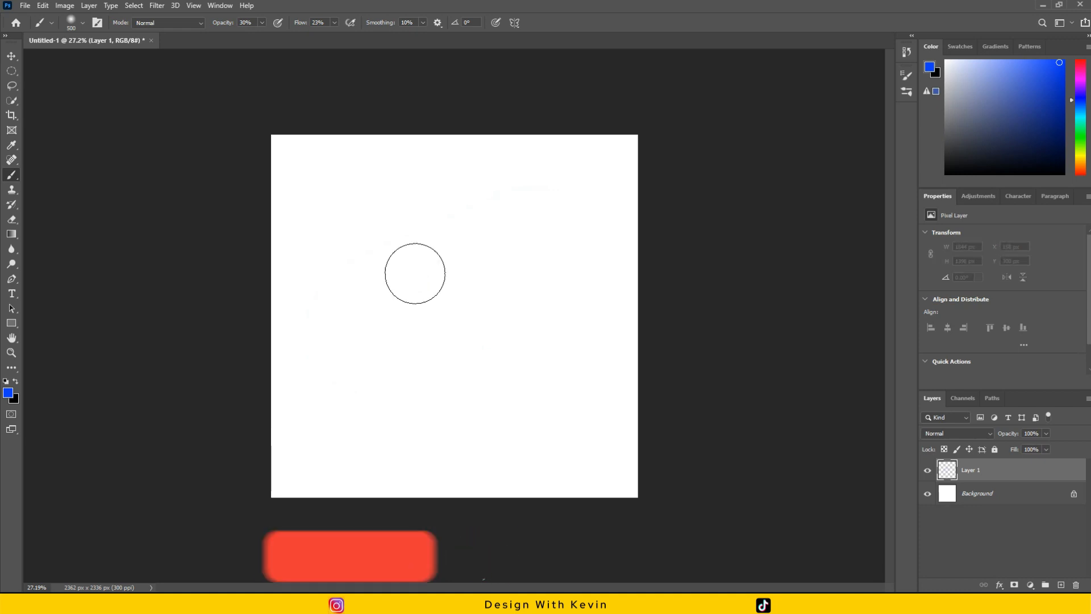
Set the brush opacity and flow to 100% and paint a large solid blue blob in the middle of the canvas.
left_click(262, 23)
left_click_drag(262, 38, 320, 41)
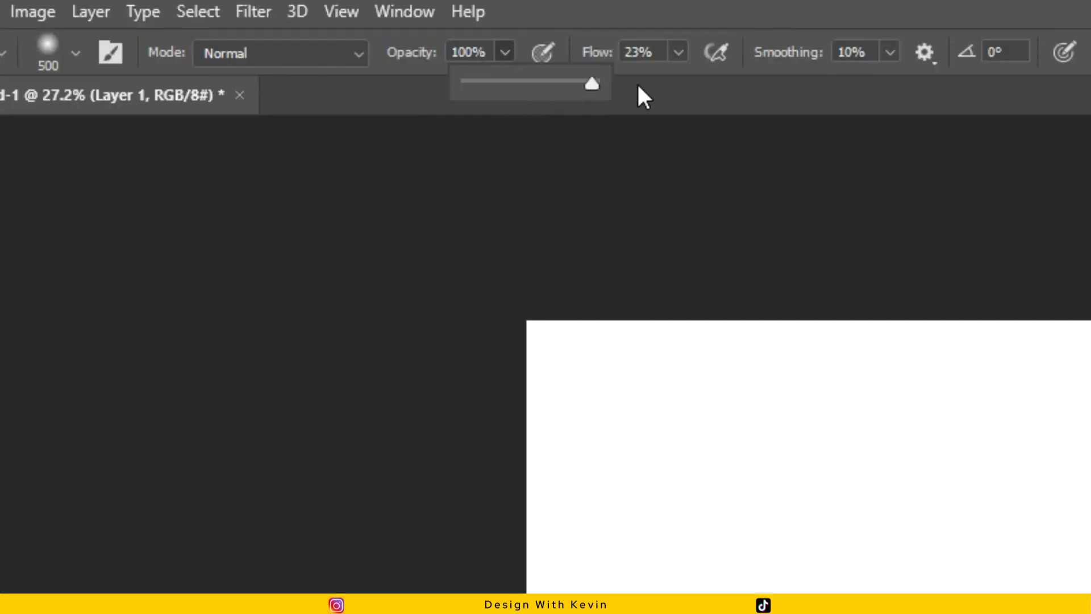
left_click(678, 51)
left_click_drag(675, 83, 790, 86)
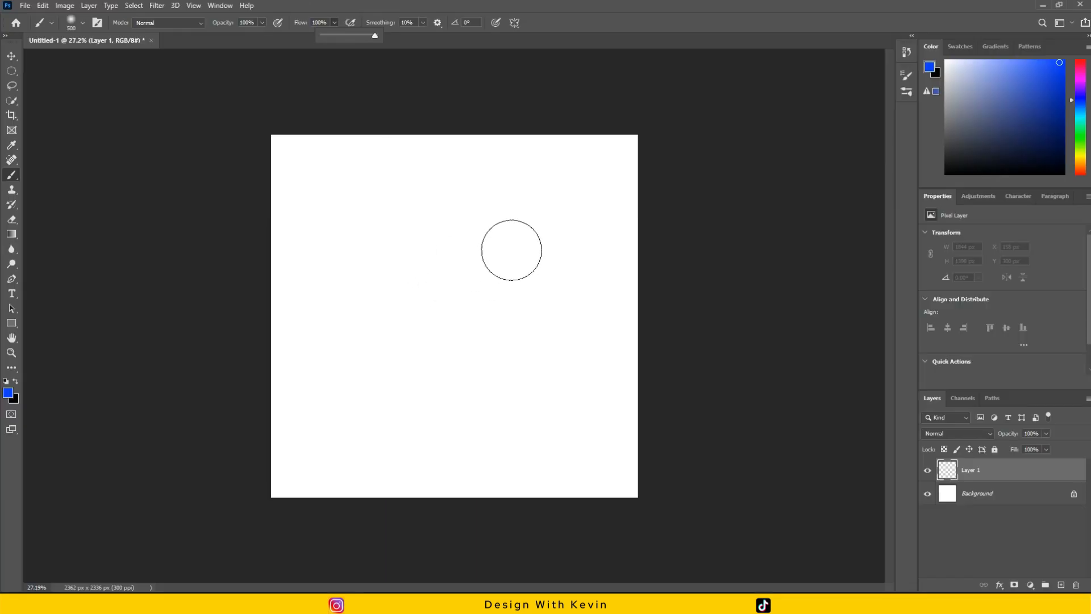
mouse_move(494, 250)
left_mouse_down()
mouse_move(411, 378)
mouse_move(414, 329)
mouse_move(551, 285)
mouse_move(392, 332)
mouse_move(415, 311)
mouse_move(531, 288)
mouse_move(451, 371)
mouse_move(438, 347)
left_mouse_up()
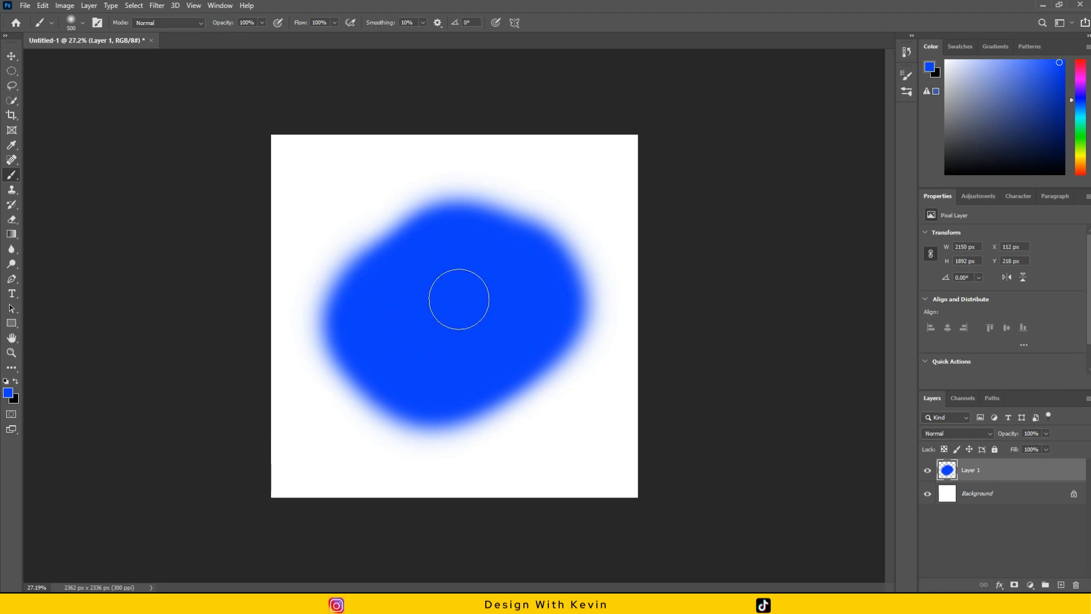
Examine the tip settings and presets available for the Eraser and Brush tools.
left_click(12, 55)
left_click(11, 219)
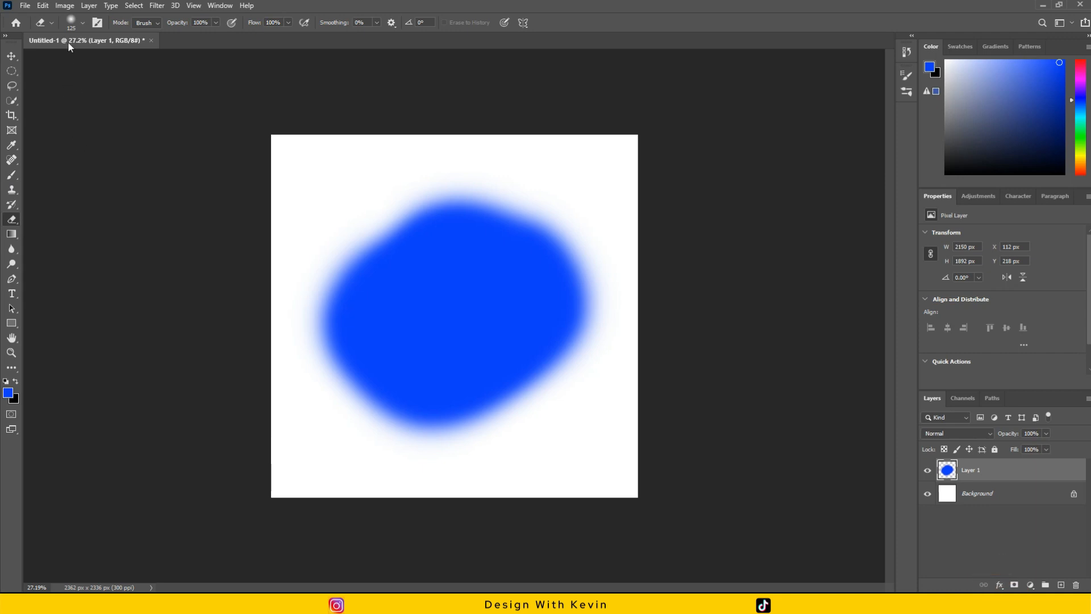
left_click(82, 23)
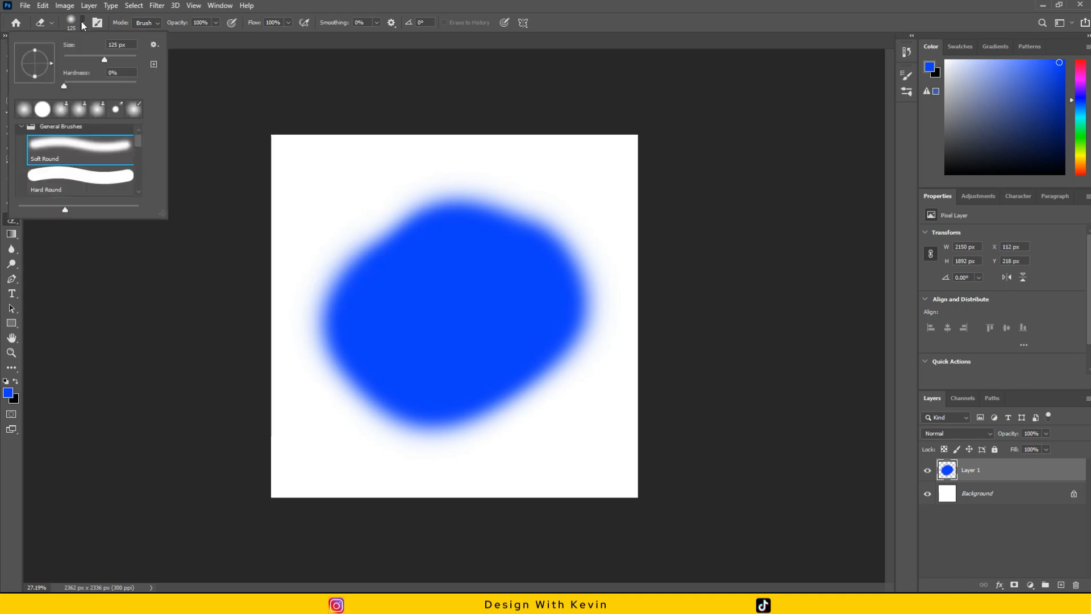
left_click(2, 221)
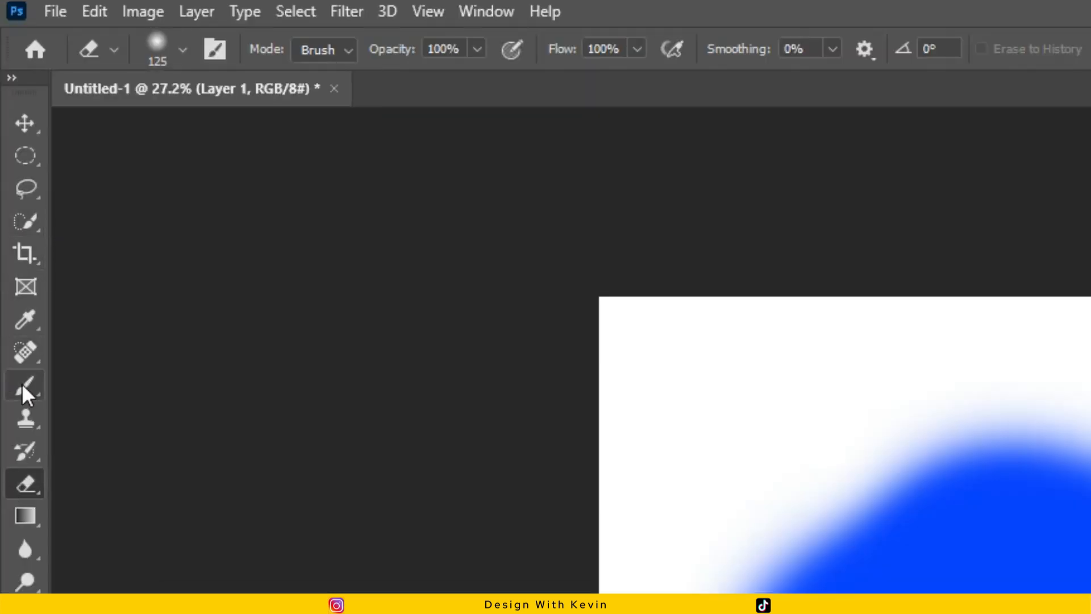
left_click(22, 383)
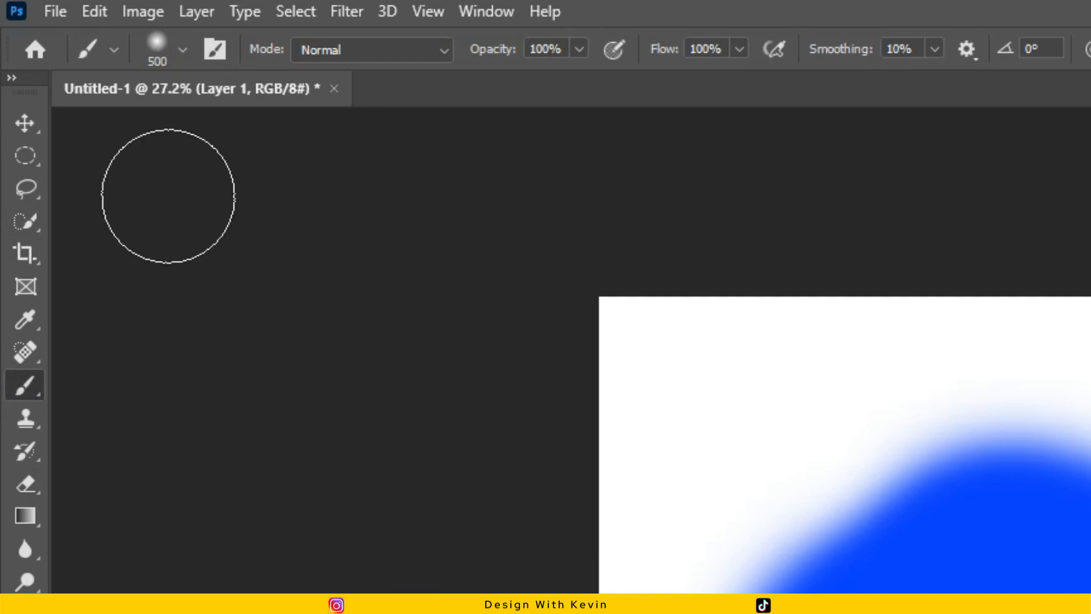
left_click(185, 50)
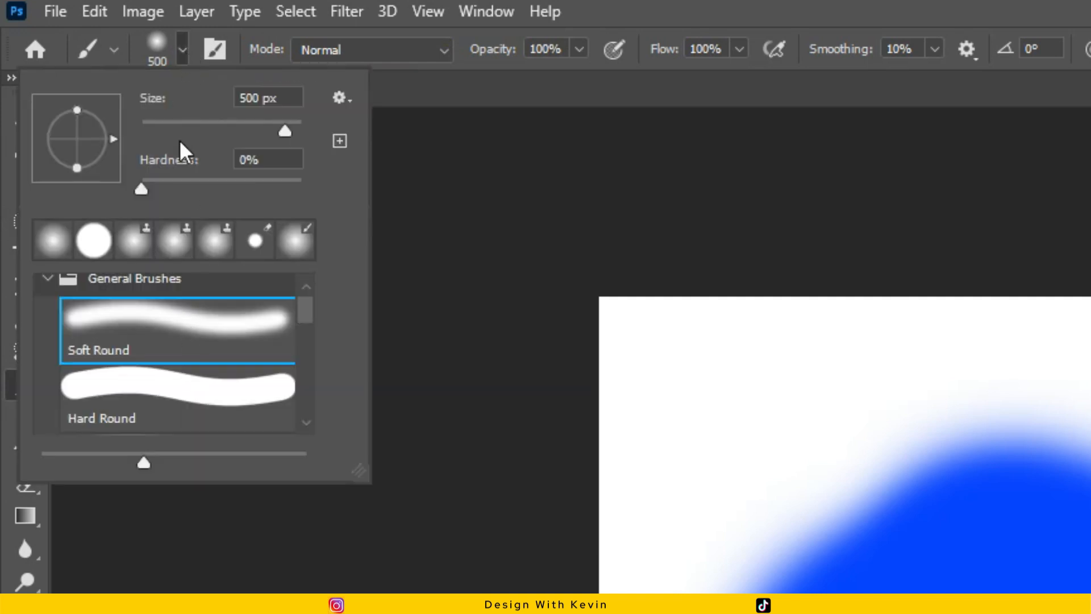
scroll(193, 353, "down", 1)
scroll(191, 365, "down", 1)
scroll(190, 357, "up", 2)
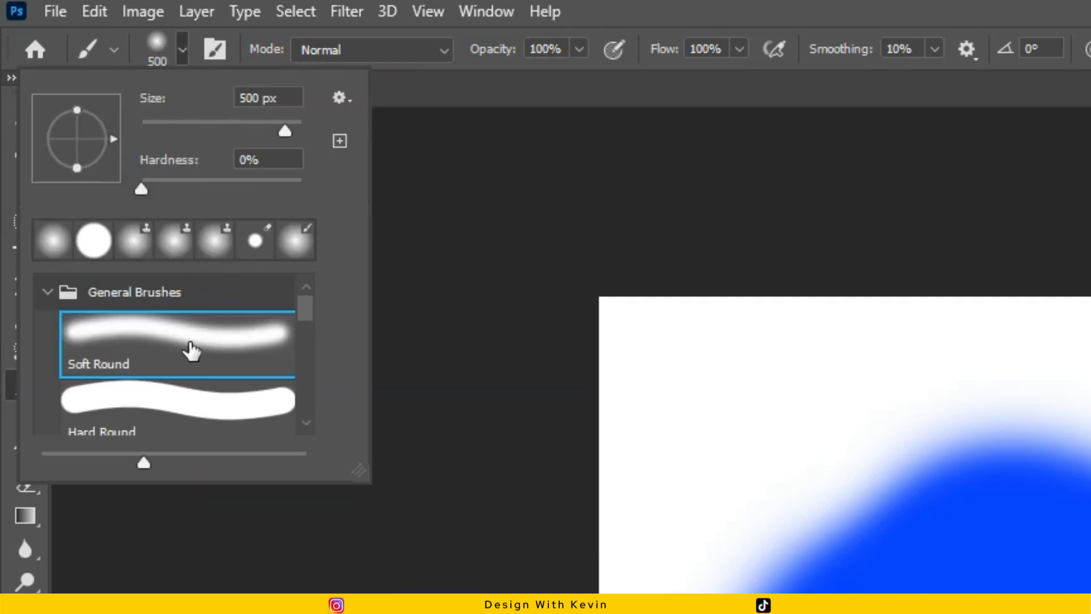
left_click(183, 50)
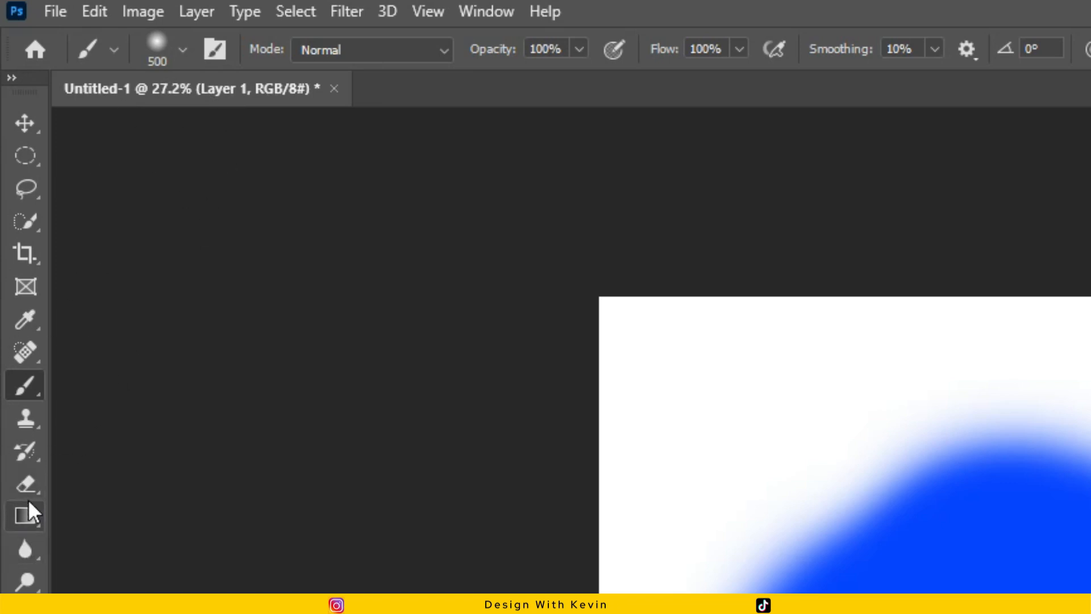
Activate the Eraser tool and set its tip size to 202 px.
left_click(26, 483)
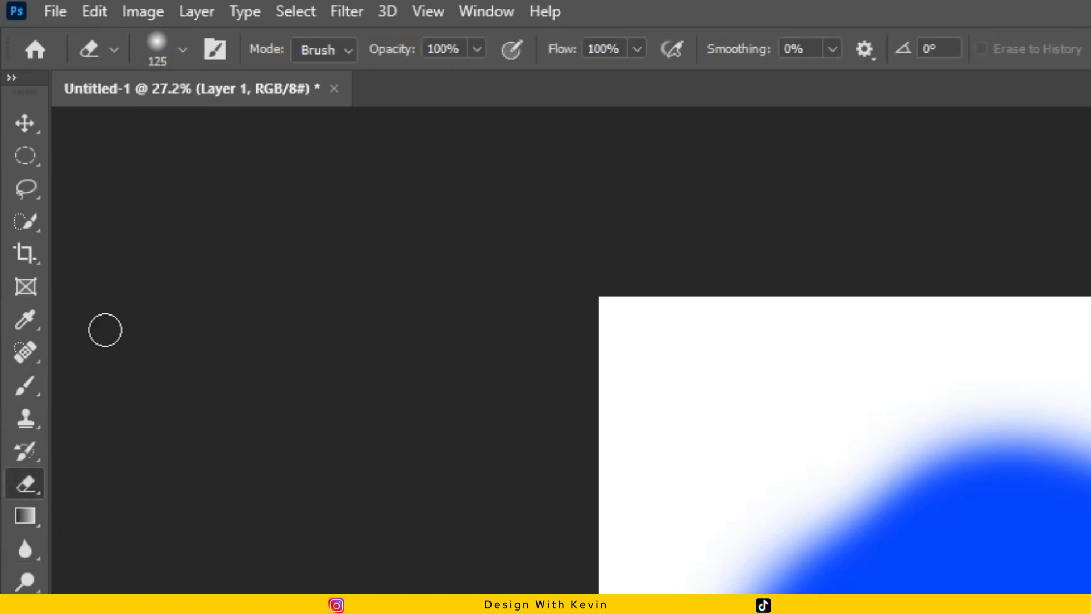
left_click(182, 49)
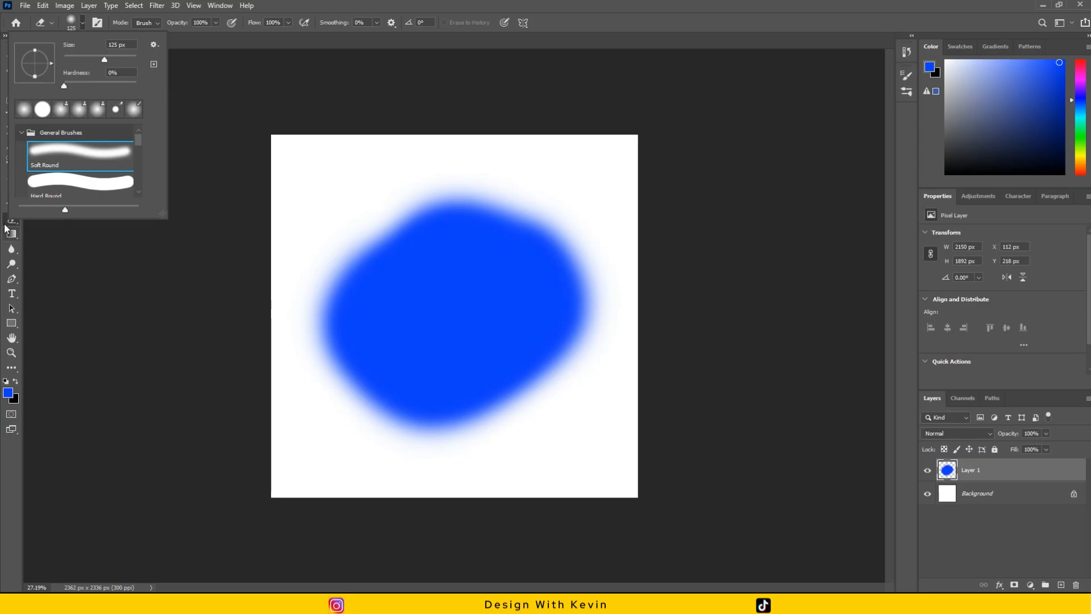
mouse_move(138, 140)
left_mouse_down()
mouse_move(142, 149)
mouse_move(141, 135)
left_mouse_up()
left_click(110, 60)
left_click_drag(111, 62, 118, 63)
left_click(434, 282)
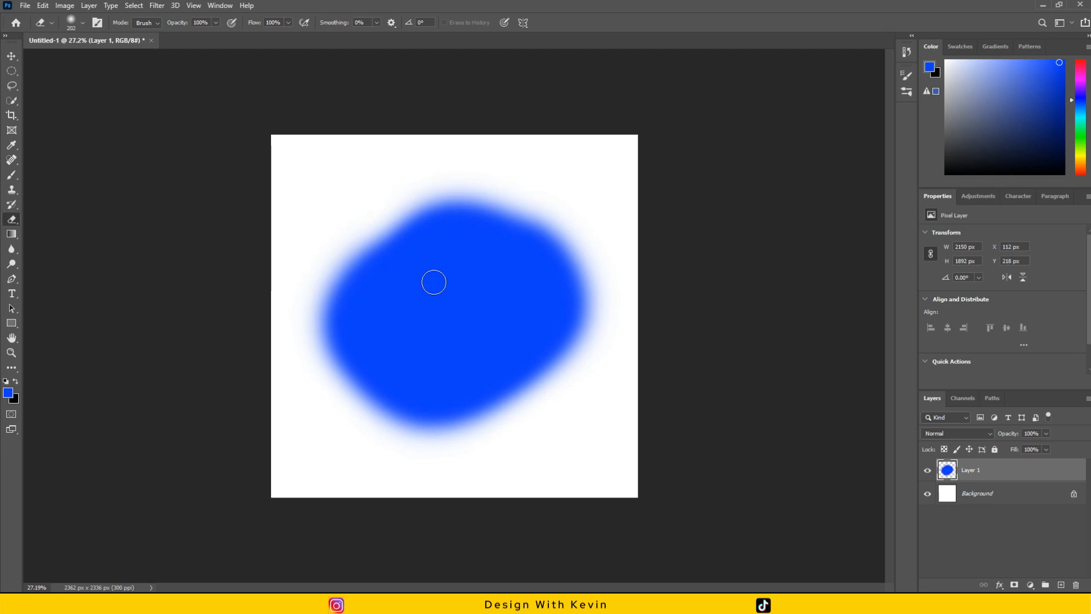
Enlarge the eraser tip to 600 px and reduce it again to 300 px.
key("bracketright")
key("bracketright")
key("bracketright")
key("bracketright")
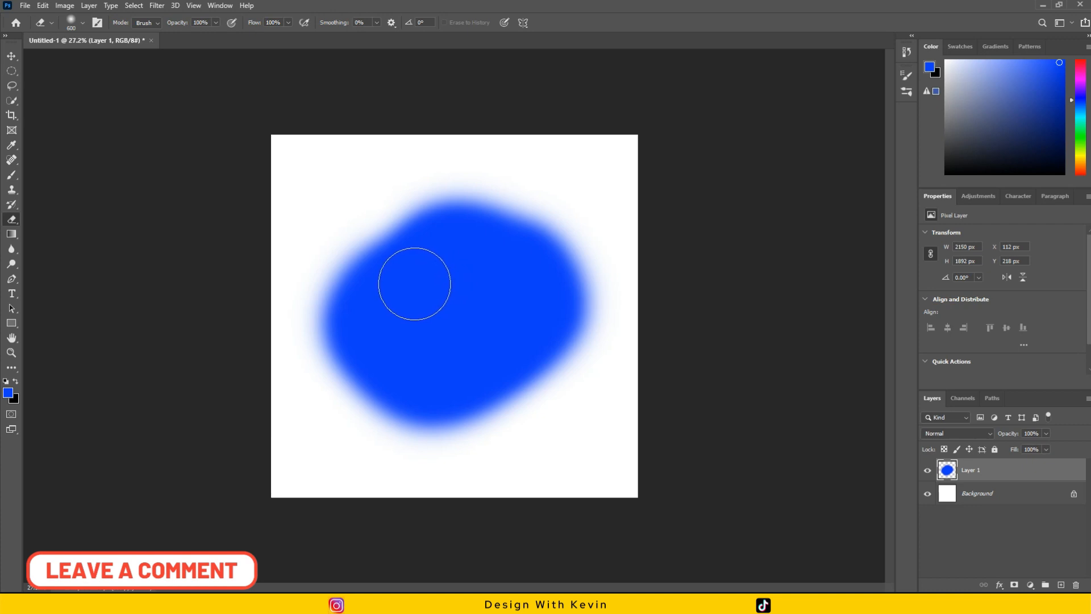
key("bracketleft")
key("bracketleft")
key("bracketleft")
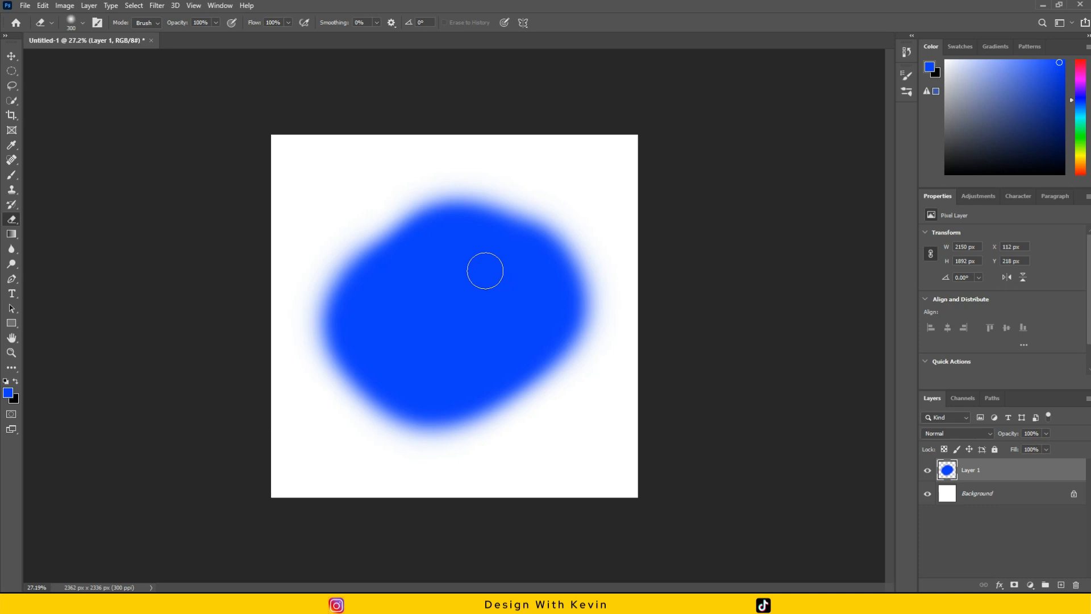
Choose the Soft Round tip from the General Brushes for the eraser.
left_click(84, 23)
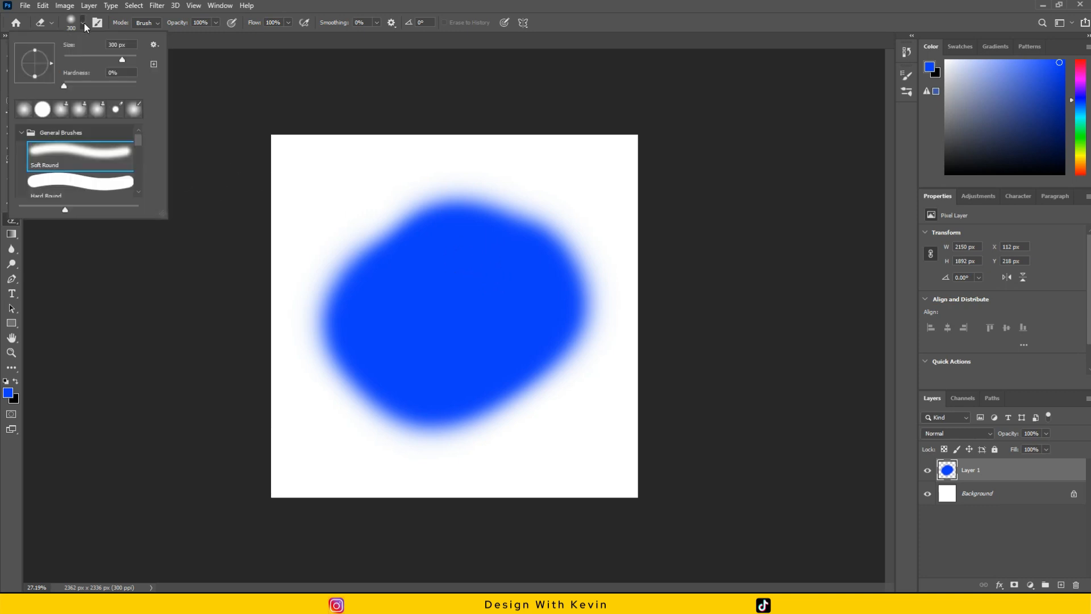
left_click(81, 153)
left_click(248, 19)
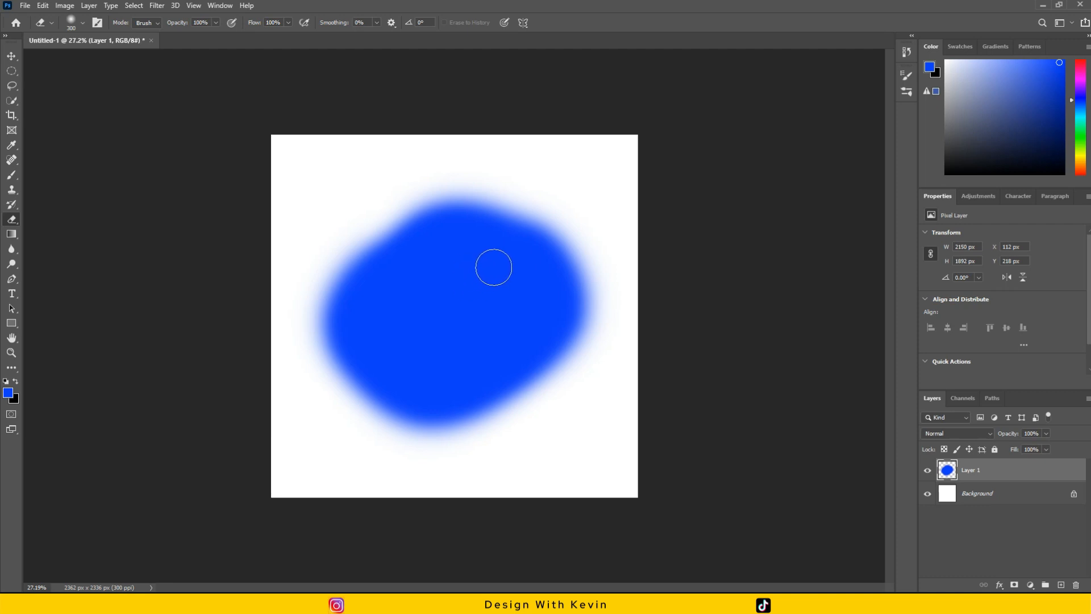
Try erasing the upper and right-hand parts of the blue blob with the soft tip and undo the strokes.
mouse_move(503, 221)
left_mouse_down()
mouse_move(355, 264)
mouse_move(534, 214)
mouse_move(343, 261)
mouse_move(485, 184)
left_mouse_up()
mouse_move(494, 227)
left_mouse_down()
mouse_move(463, 234)
mouse_move(509, 247)
mouse_move(570, 319)
mouse_move(579, 251)
mouse_move(497, 258)
mouse_move(531, 281)
left_mouse_up()
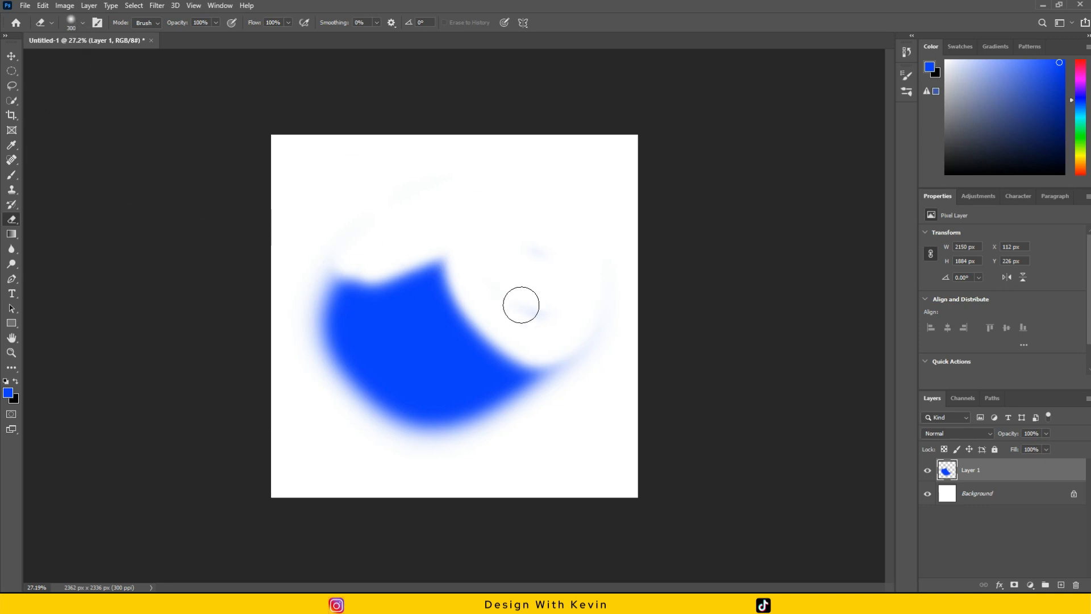
key("ctrl+z")
key("ctrl+z")
key("ctrl+z")
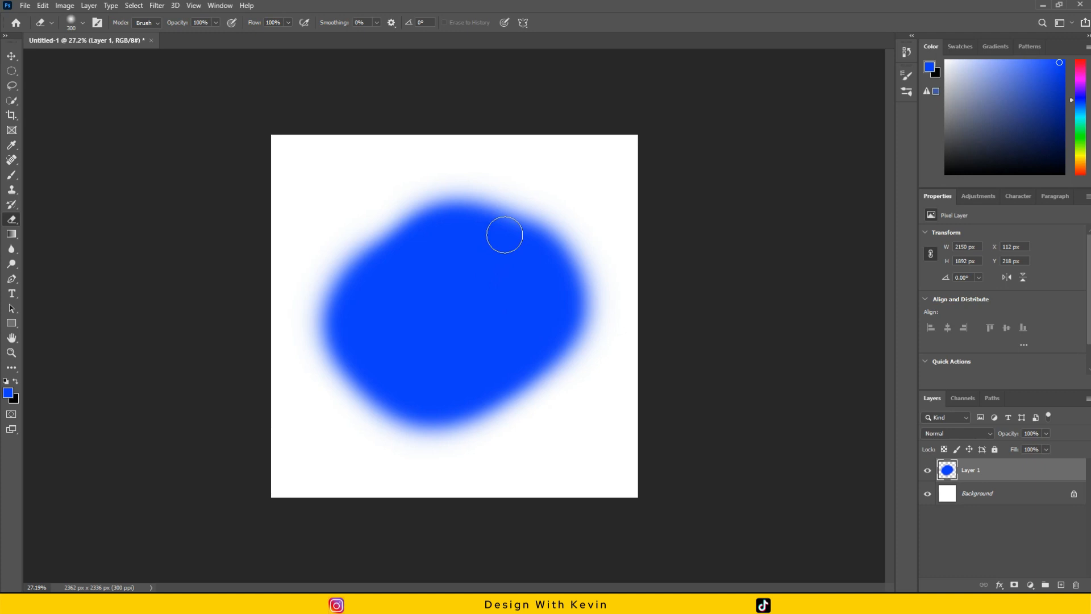
Erase a soft-edged area through the upper part of the blue blob with the 300 px Soft Round eraser.
mouse_move(436, 219)
left_mouse_down()
mouse_move(373, 231)
mouse_move(524, 256)
mouse_move(542, 240)
mouse_move(529, 242)
mouse_move(524, 226)
mouse_move(560, 307)
left_mouse_up()
key("ctrl+z")
left_click_drag(495, 255, 582, 304)
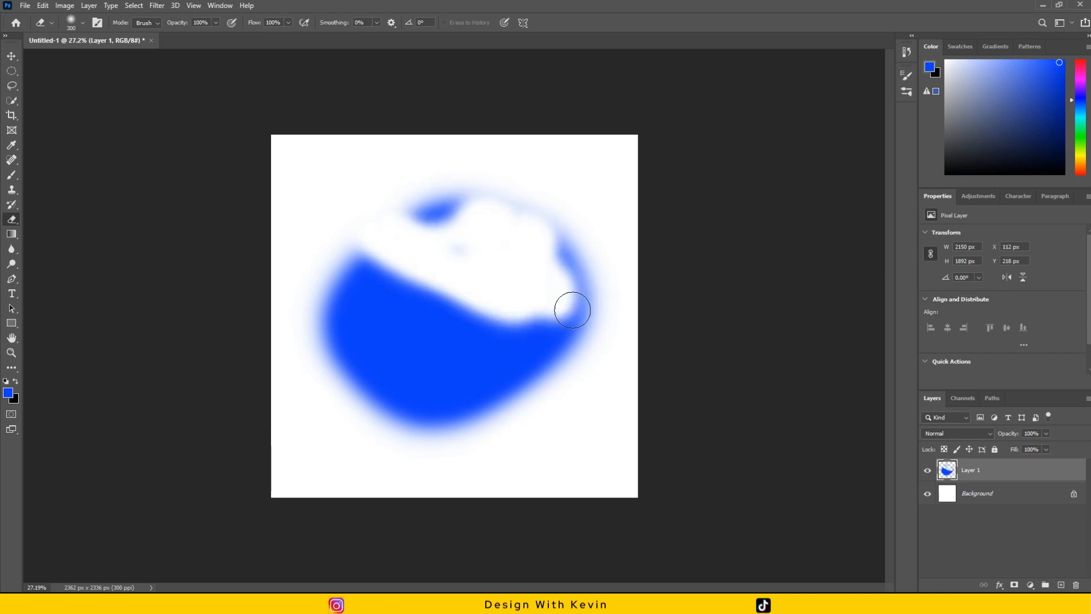
Choose the Hard Round eraser tip and erase a curved, sharp-edged band across the lower part of the blue blob.
left_click(84, 23)
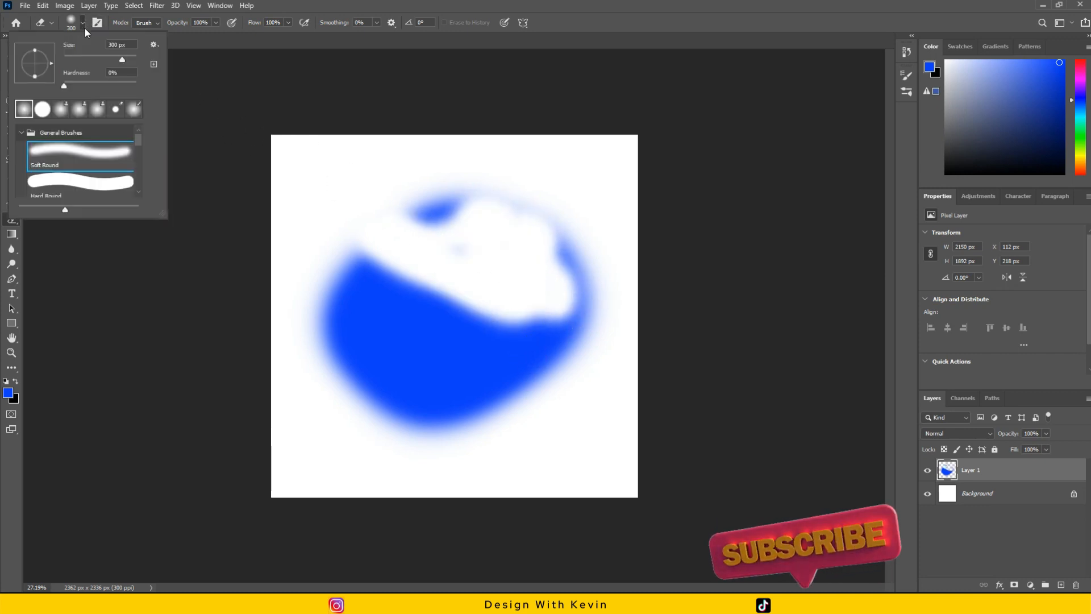
double_click(114, 178)
left_click(82, 24)
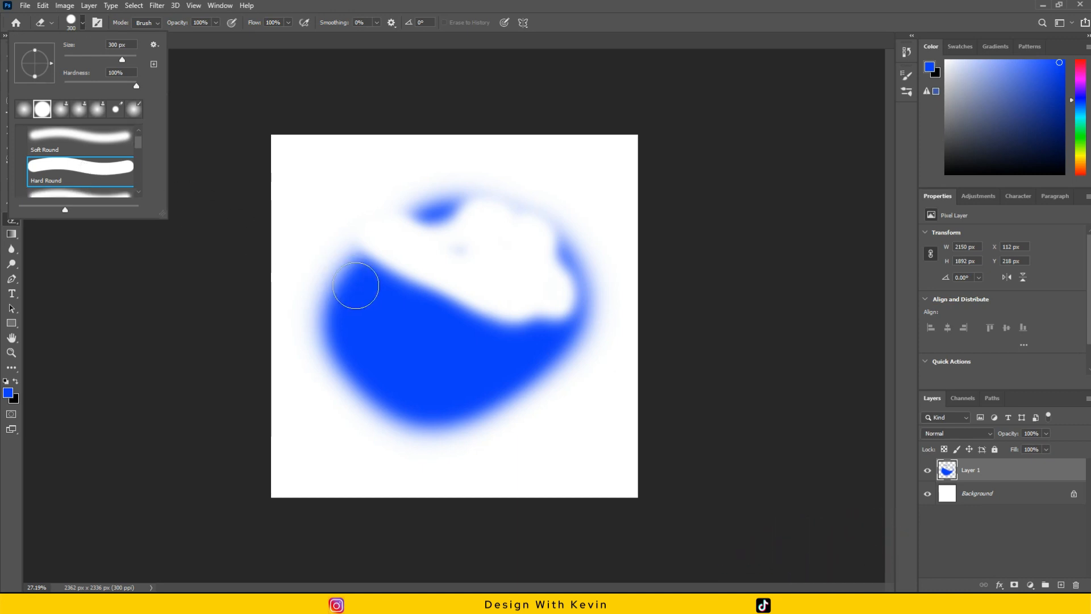
mouse_move(508, 408)
left_mouse_down()
mouse_move(399, 380)
mouse_move(341, 394)
left_mouse_up()
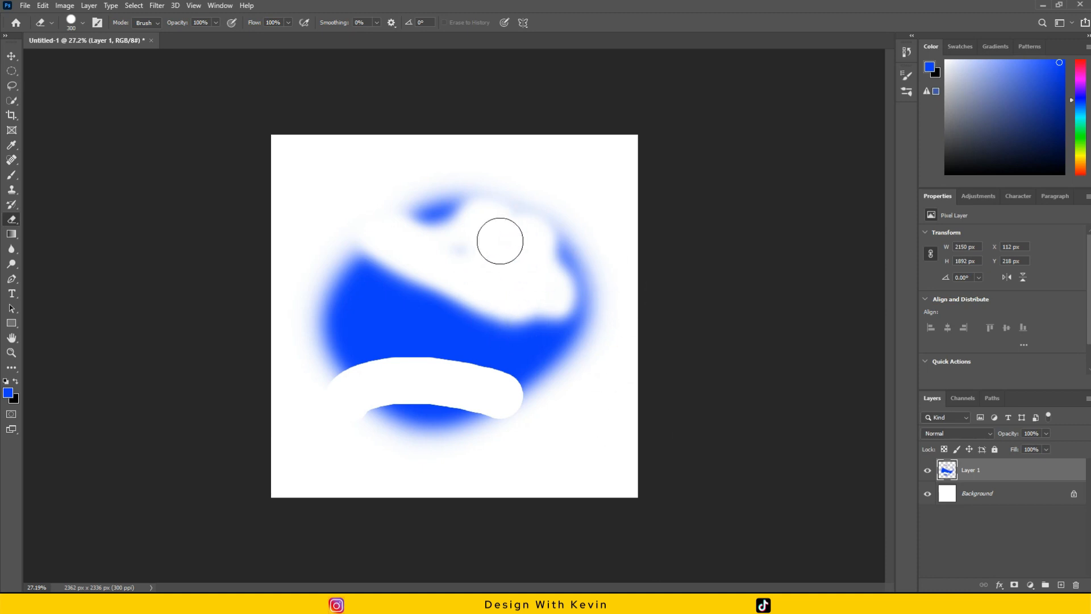
mouse_move(585, 450)
left_mouse_down()
mouse_move(539, 389)
mouse_move(495, 392)
mouse_move(543, 410)
left_mouse_up()
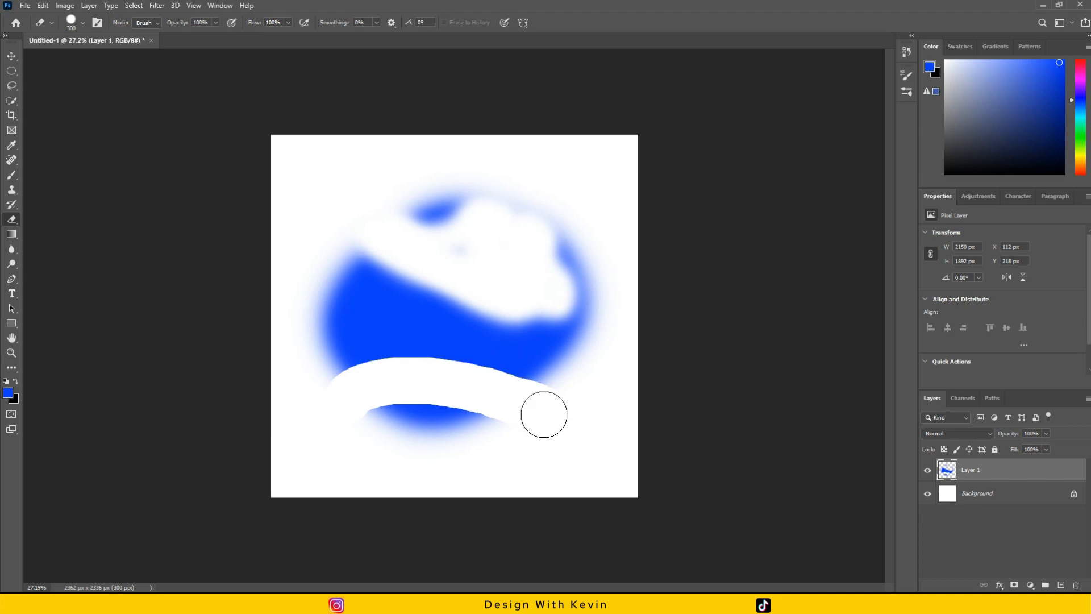
left_click_drag(439, 382, 498, 399)
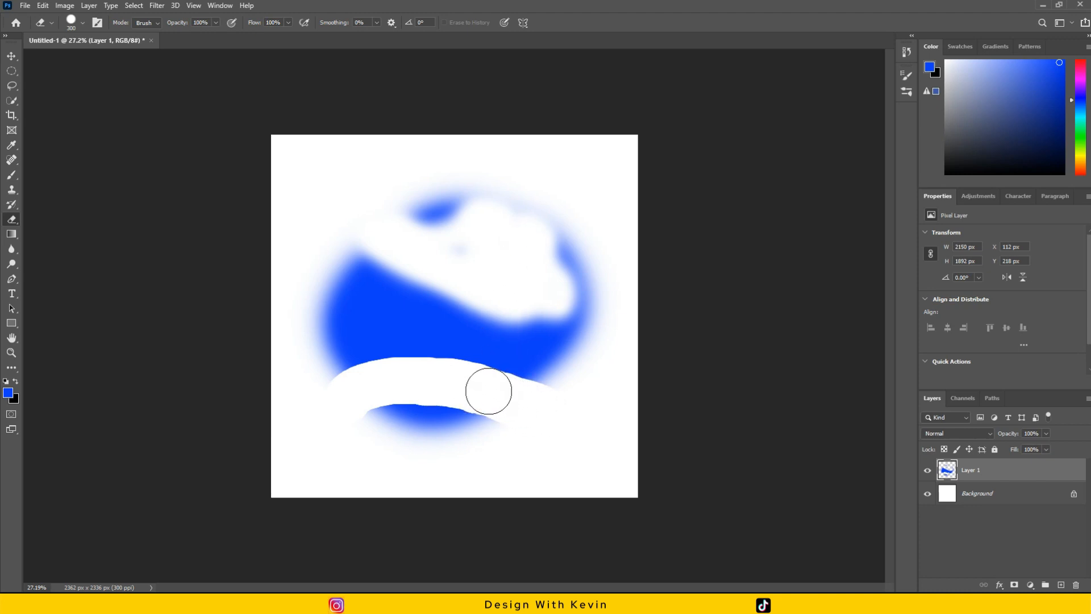
Move the blue artwork on Layer 1 slightly down to about X 137 px, Y 295 px and deselect the layer.
key("v")
mouse_move(521, 333)
left_mouse_down()
mouse_move(500, 364)
mouse_move(528, 344)
mouse_move(517, 351)
left_mouse_up()
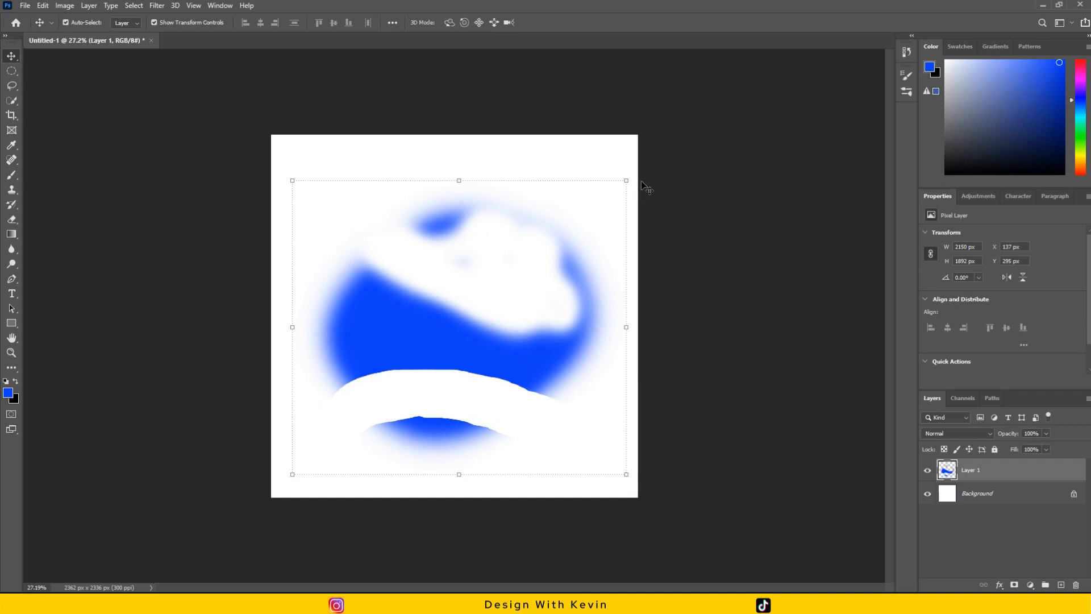
left_click(693, 190)
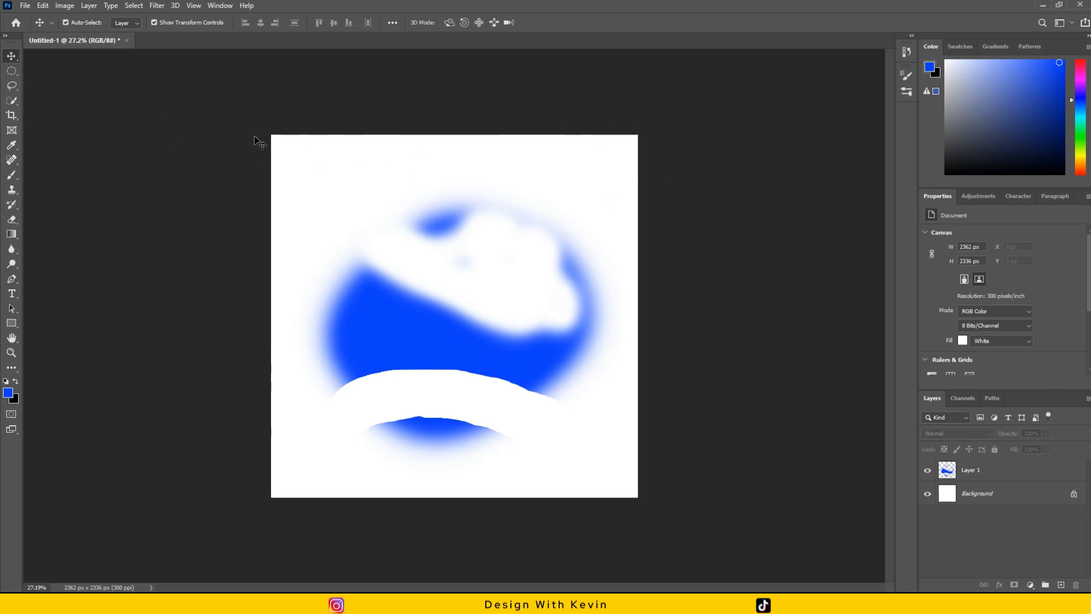
Zoom in and out on the blue artwork, pan across it with the Hand tool, and fit the whole canvas on screen.
scroll(257, 134, "up", 5)
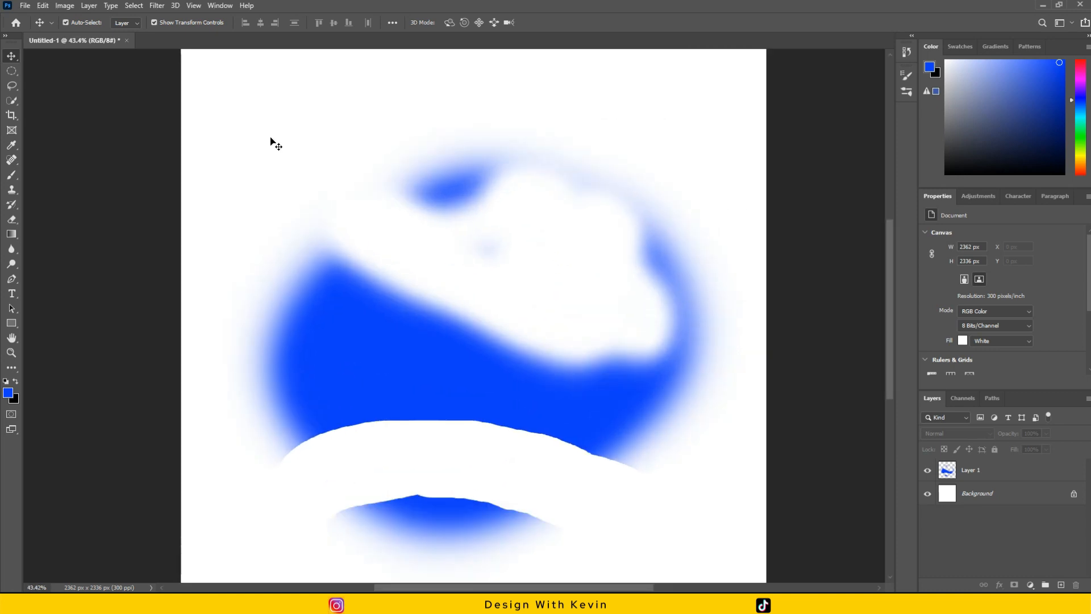
scroll(270, 137, "up", 4)
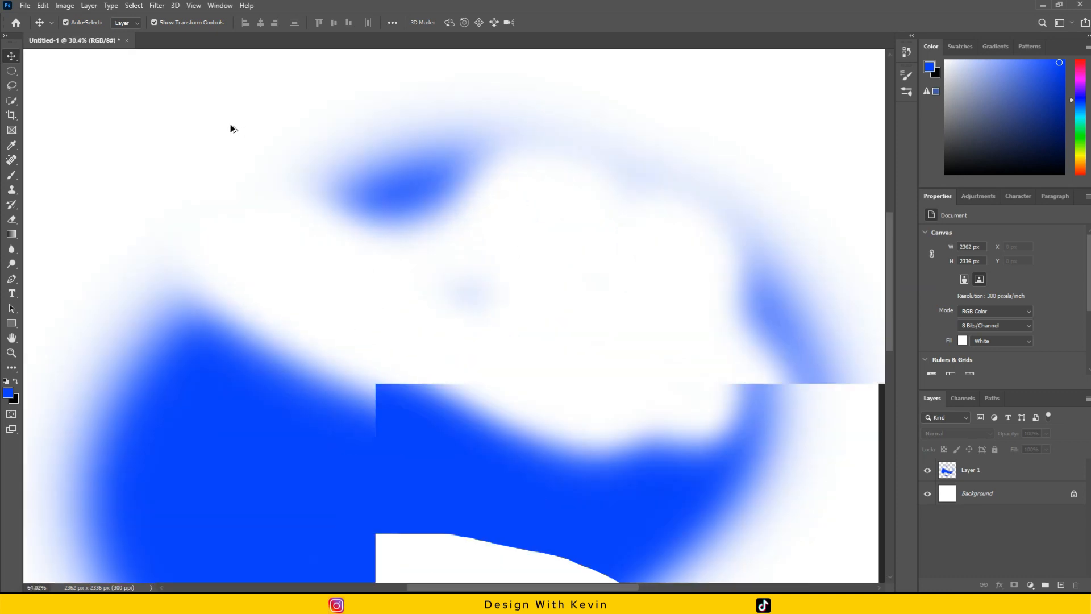
scroll(293, 131, "down", 3)
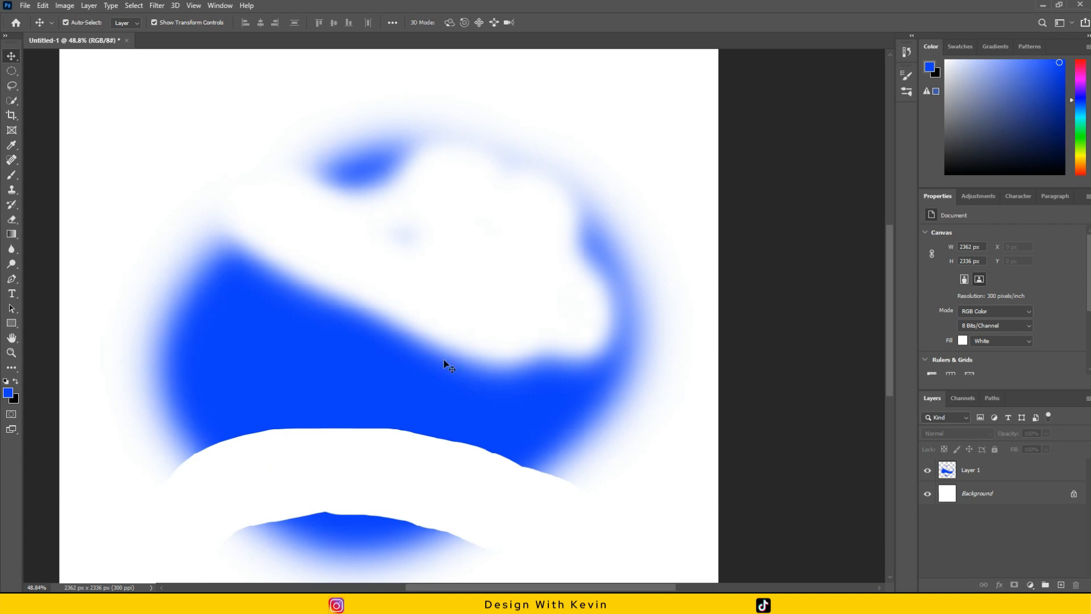
left_click_drag(637, 587, 706, 573)
mouse_move(892, 324)
left_mouse_down()
mouse_move(891, 229)
mouse_move(897, 357)
mouse_move(898, 282)
mouse_move(910, 270)
mouse_move(910, 328)
left_mouse_up()
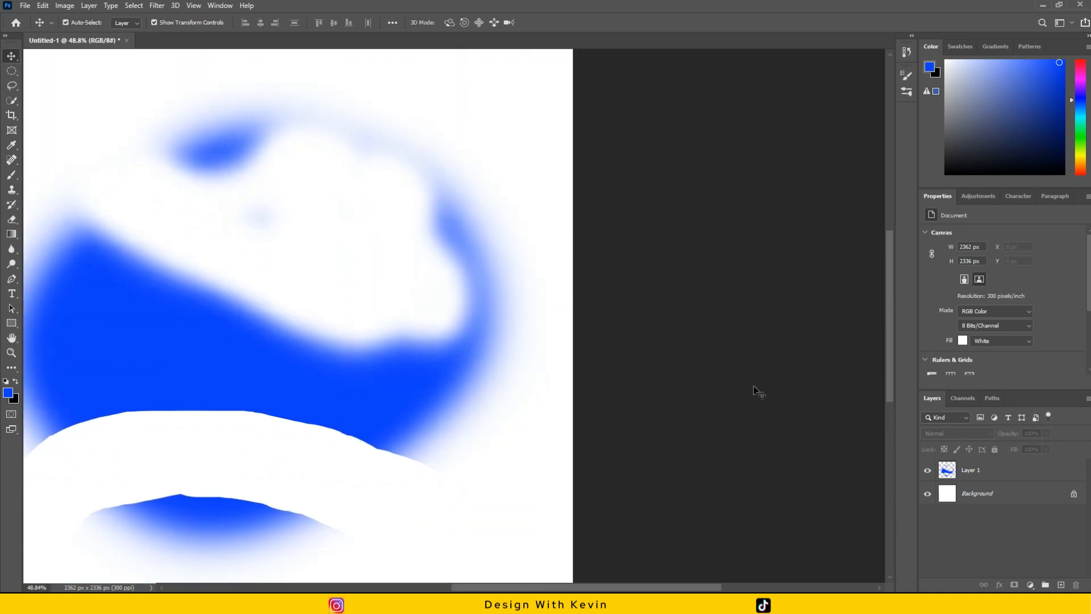
left_click_drag(699, 588, 641, 588)
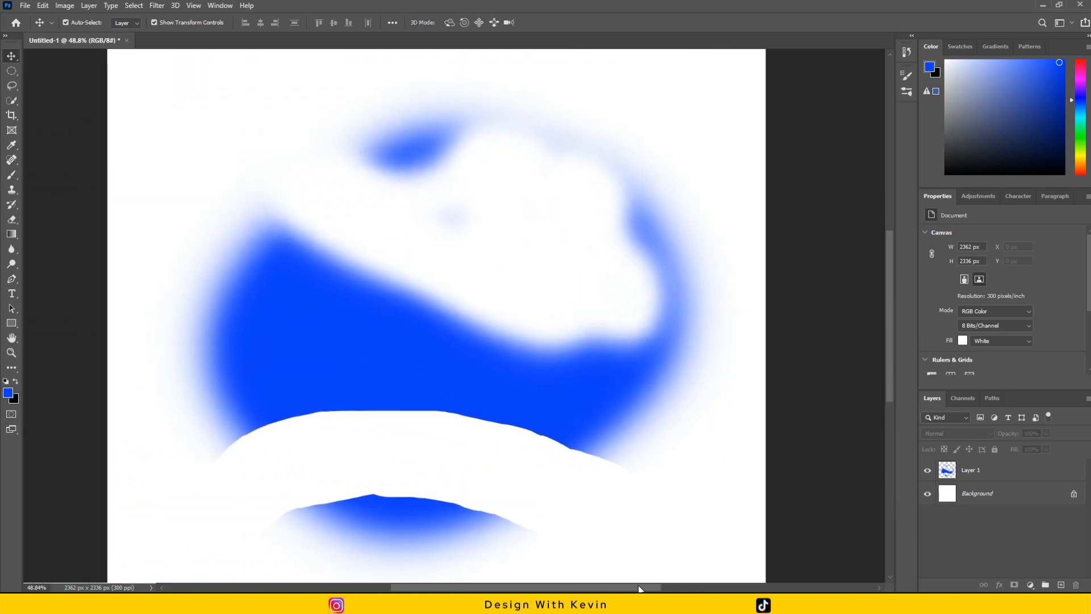
left_click(11, 339)
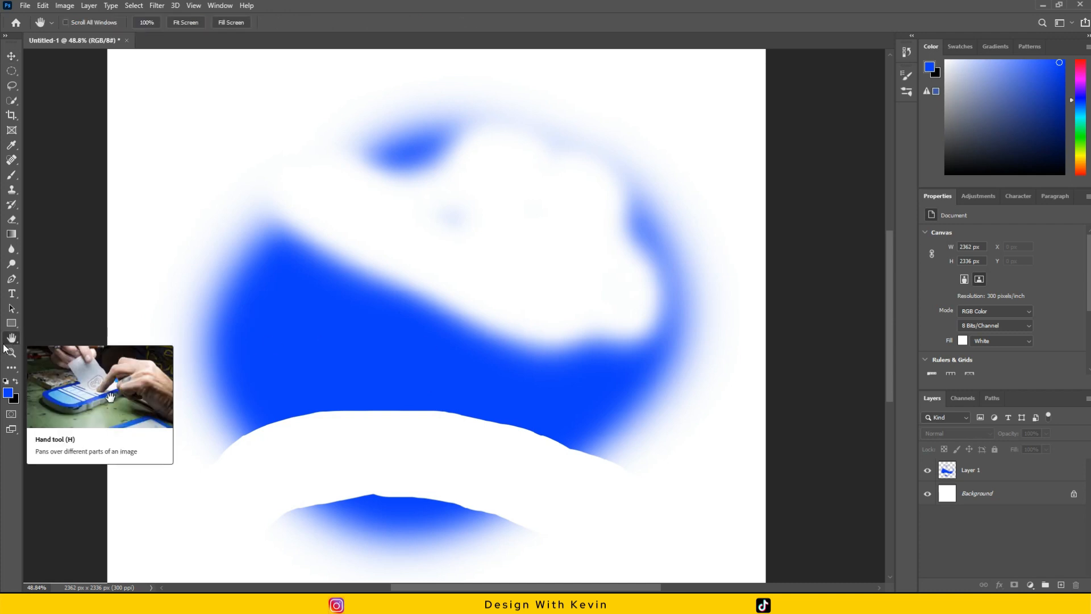
mouse_move(78, 217)
left_mouse_down()
mouse_move(73, 205)
mouse_move(92, 217)
mouse_move(80, 195)
mouse_move(122, 219)
mouse_move(246, 190)
mouse_move(121, 221)
mouse_move(427, 316)
mouse_move(214, 226)
mouse_move(154, 144)
mouse_move(88, 149)
mouse_move(18, 302)
mouse_move(512, 359)
mouse_move(585, 453)
mouse_move(607, 446)
mouse_move(211, 39)
mouse_move(568, 209)
mouse_move(502, 326)
mouse_move(449, 349)
mouse_move(661, 159)
left_mouse_up()
left_click_drag(338, 148, 529, 194)
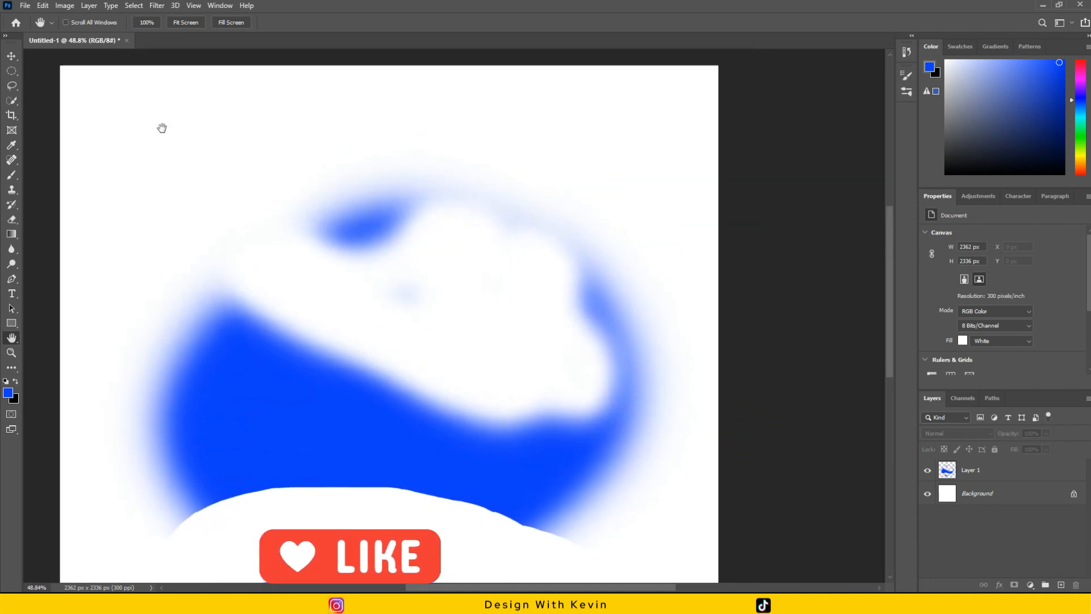
key("v")
key("ctrl+0")
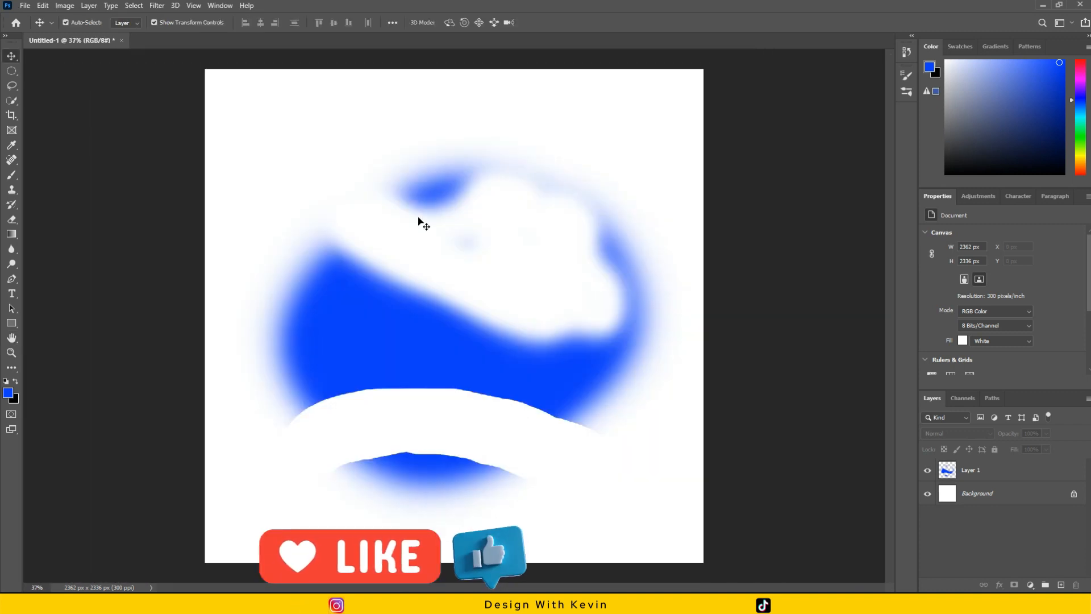
left_click(461, 322)
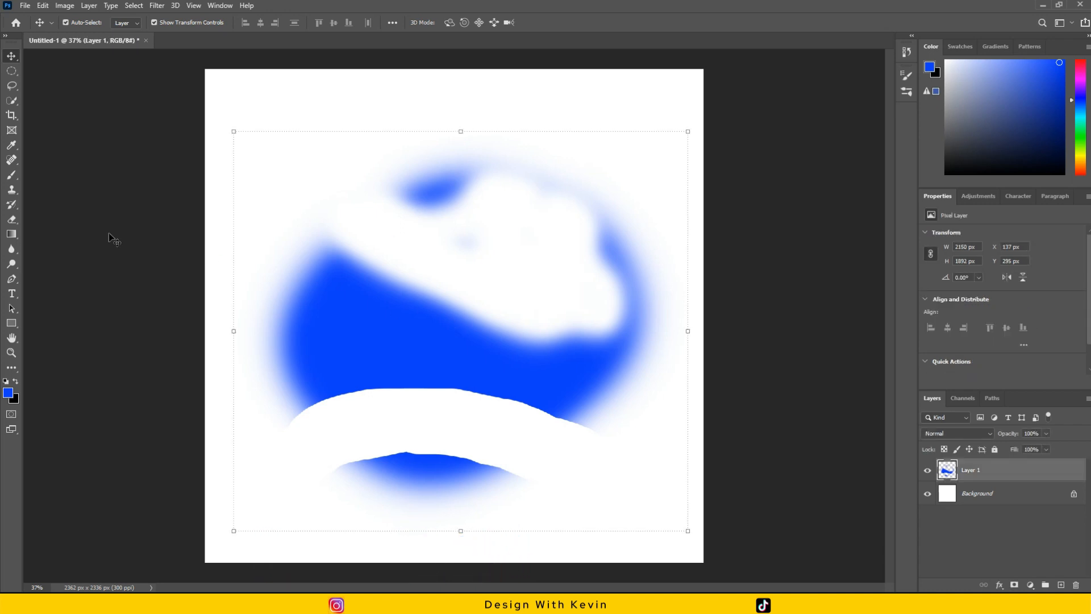
left_click(11, 219)
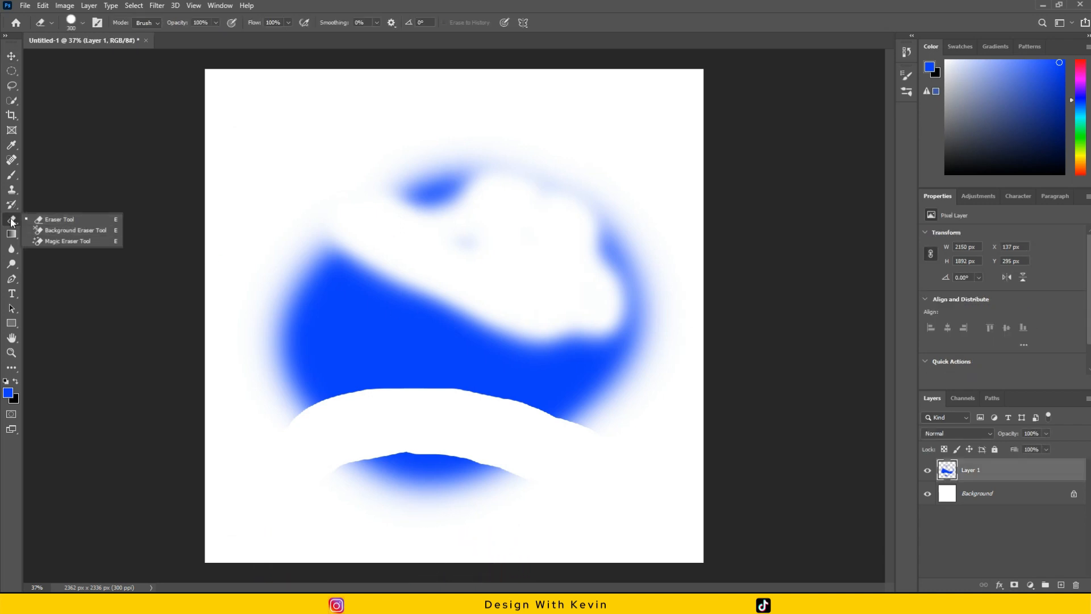
left_click(11, 56)
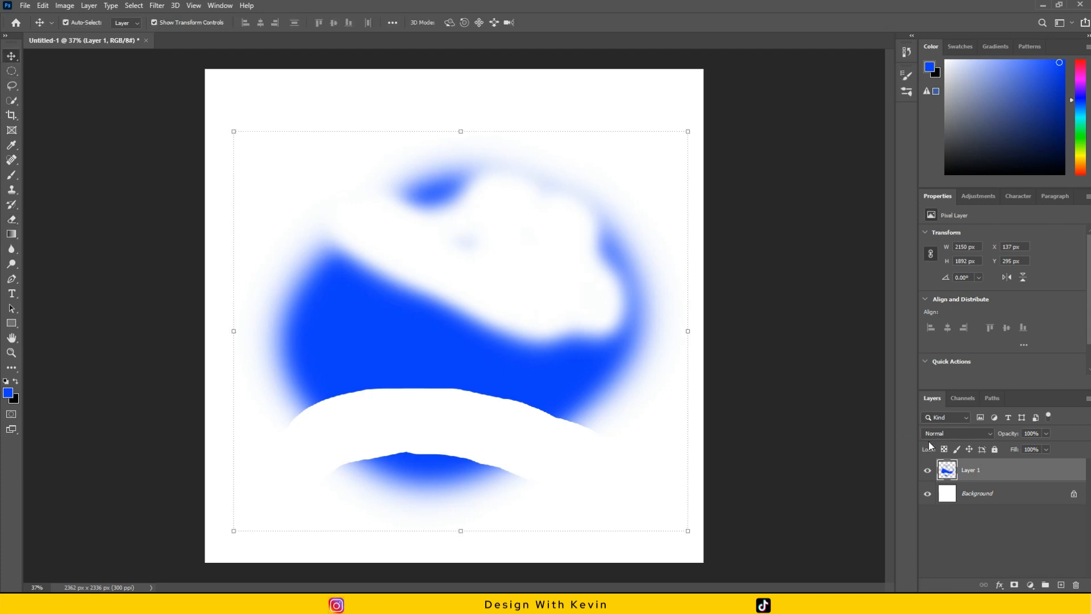
Add a new layer above Layer 1, hide Layer 1 and make the new empty layer active.
left_click(1062, 585)
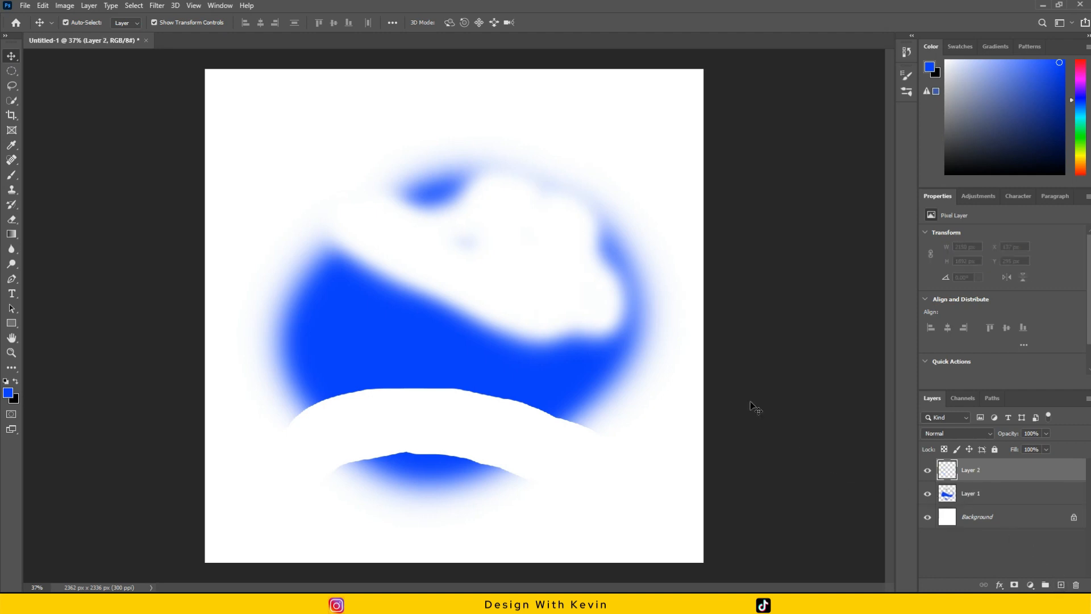
left_click(971, 495)
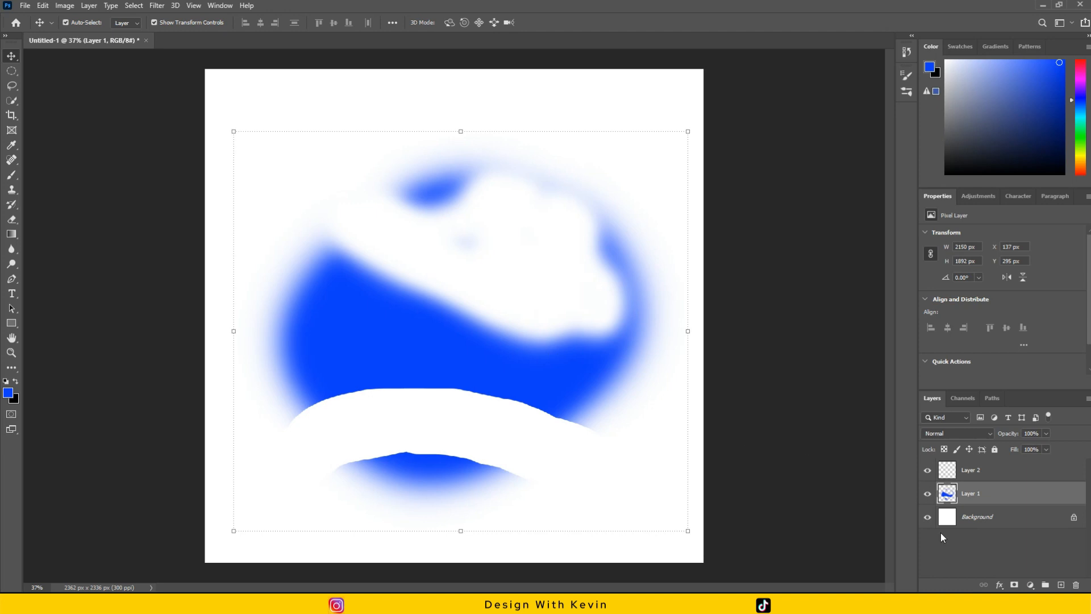
left_click(927, 494)
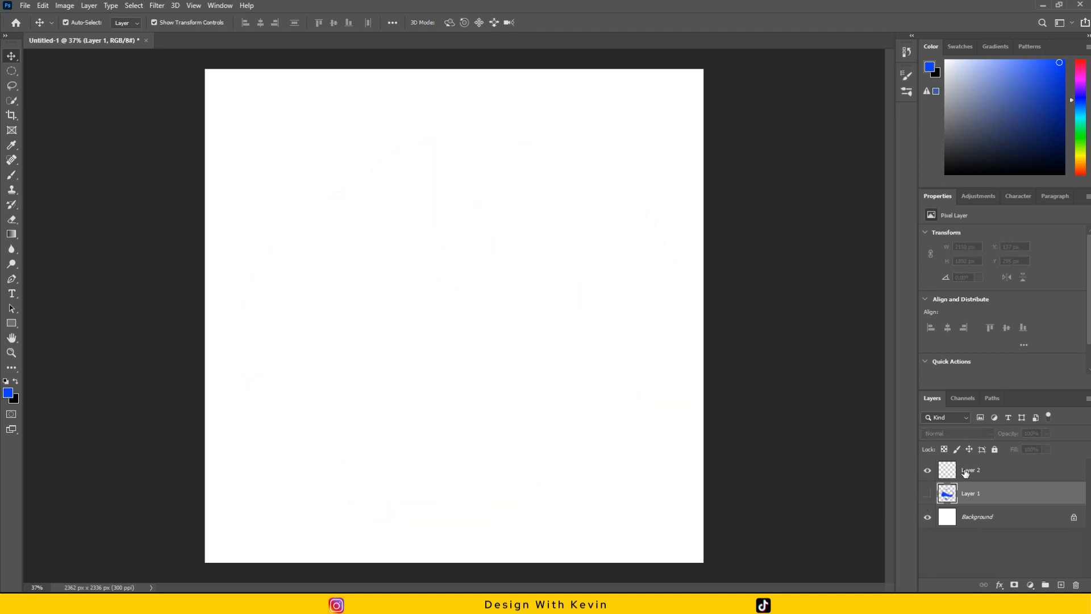
left_click(965, 472)
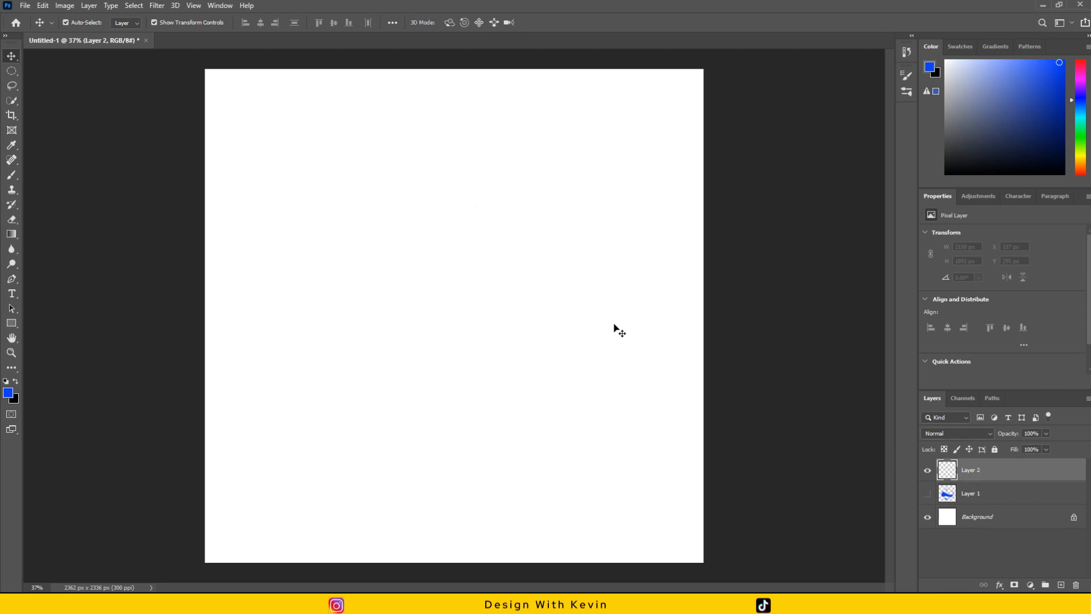
Set the foreground color to orange, hex e38915.
left_click(7, 393)
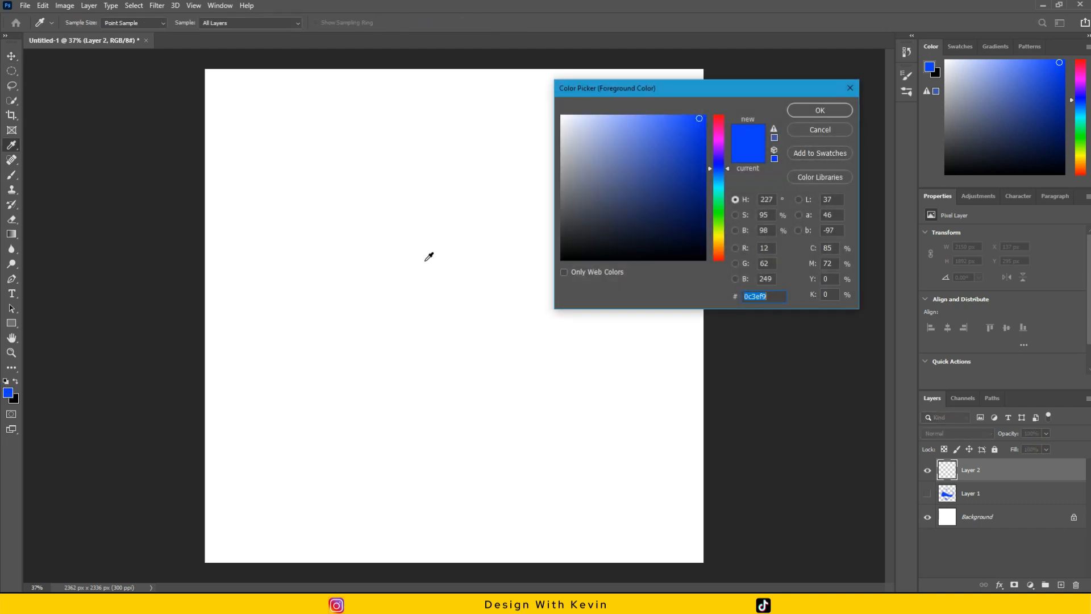
left_click(720, 243)
left_click(695, 149)
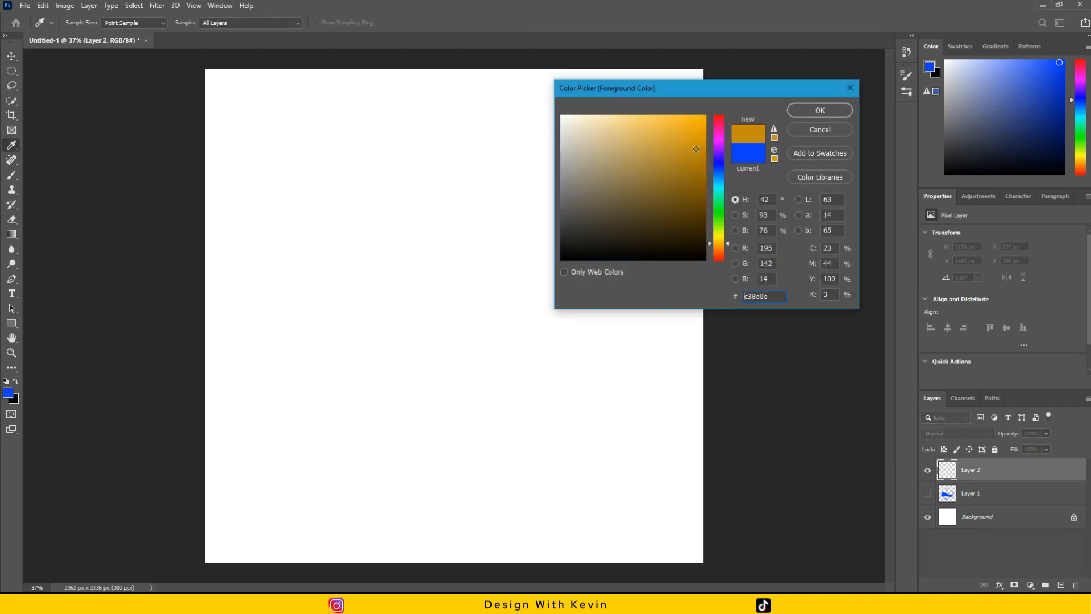
left_click(725, 246)
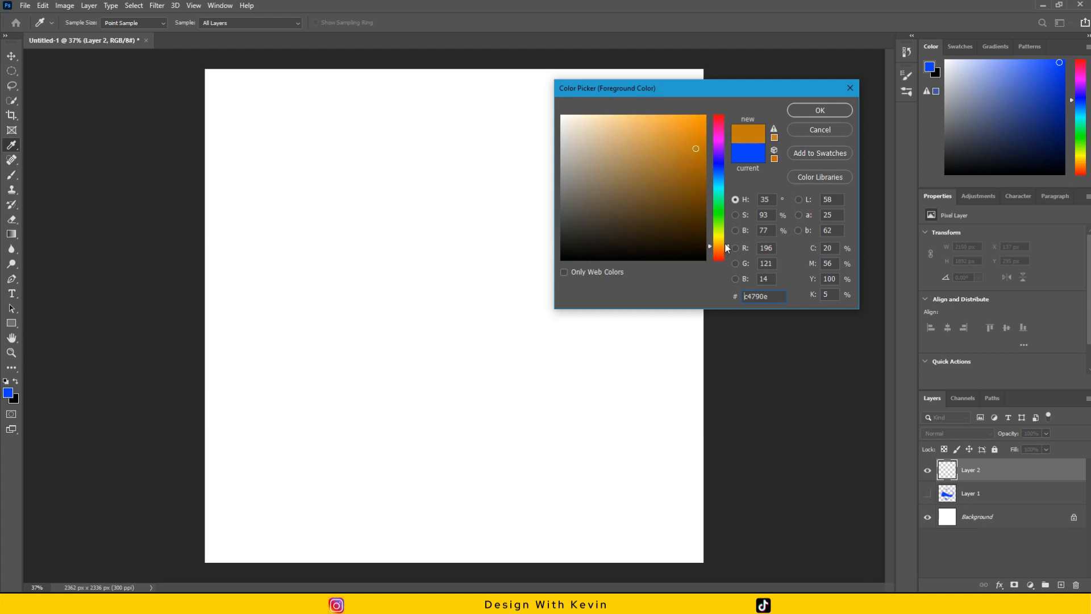
left_click(699, 116)
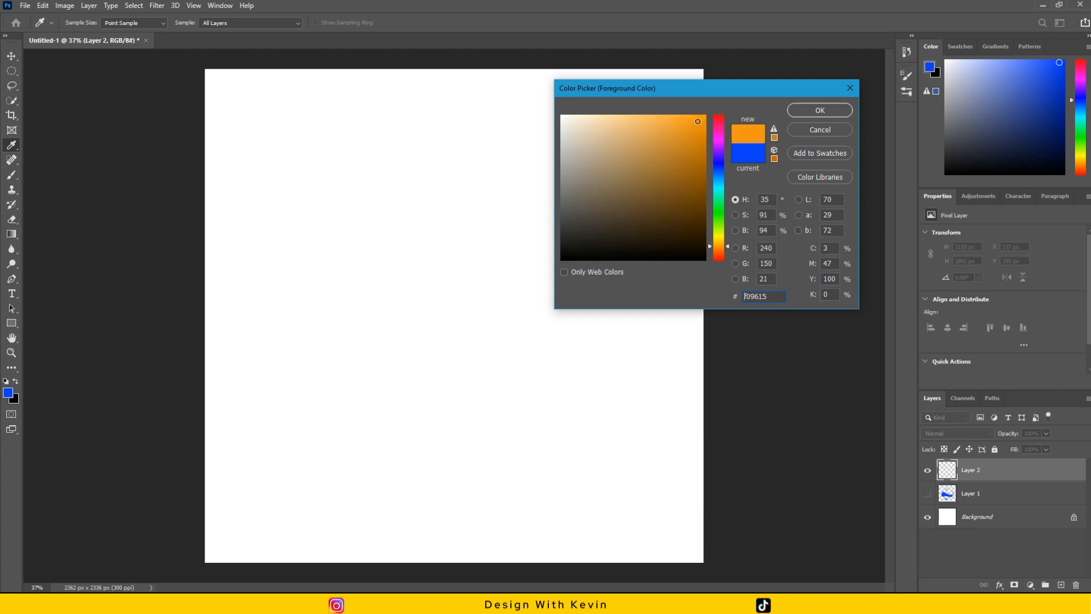
left_click(725, 248)
left_click_drag(701, 112, 693, 131)
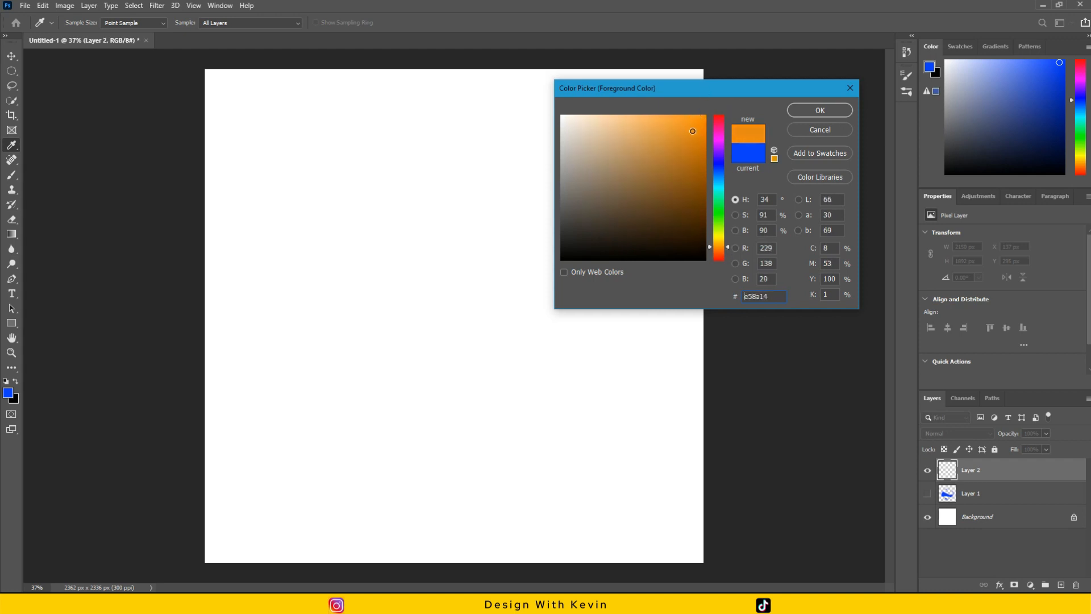
left_click(813, 111)
key("v")
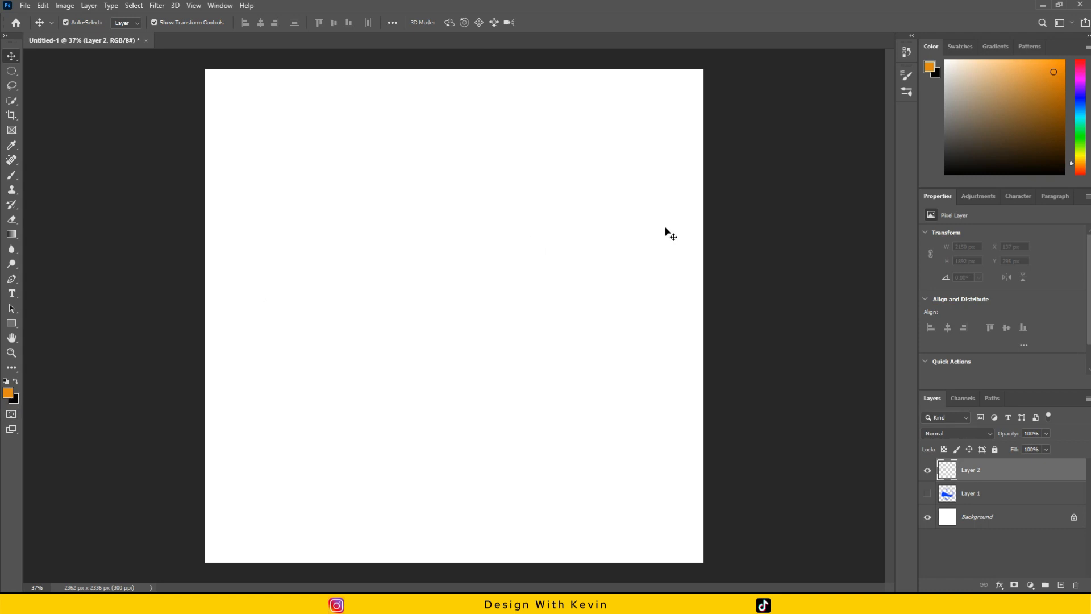
Fill the empty Layer 2 with the orange foreground color and deselect the layer.
left_click(620, 205)
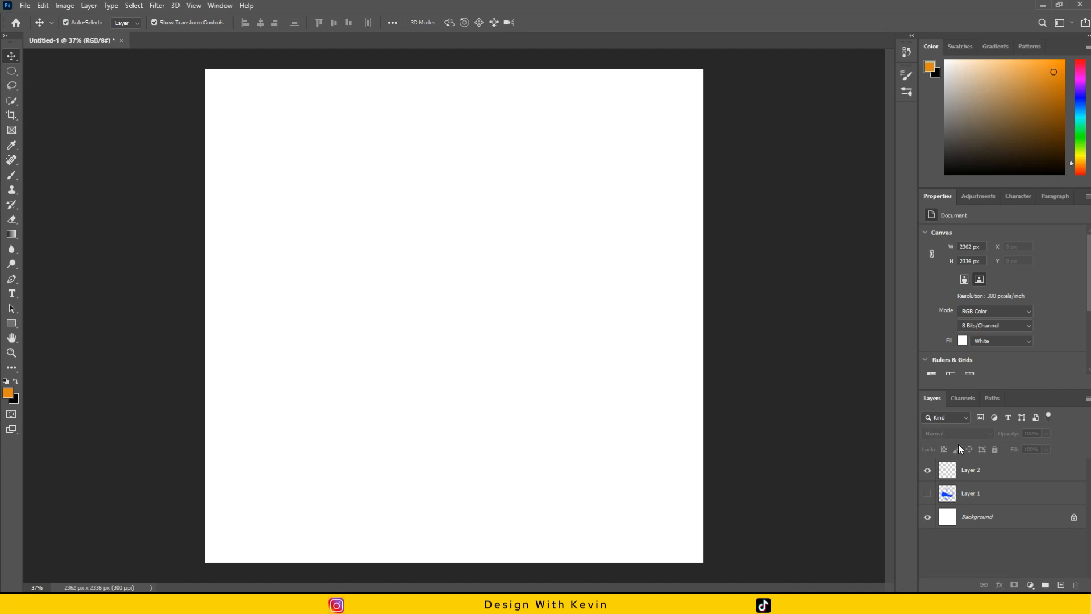
left_click(959, 467)
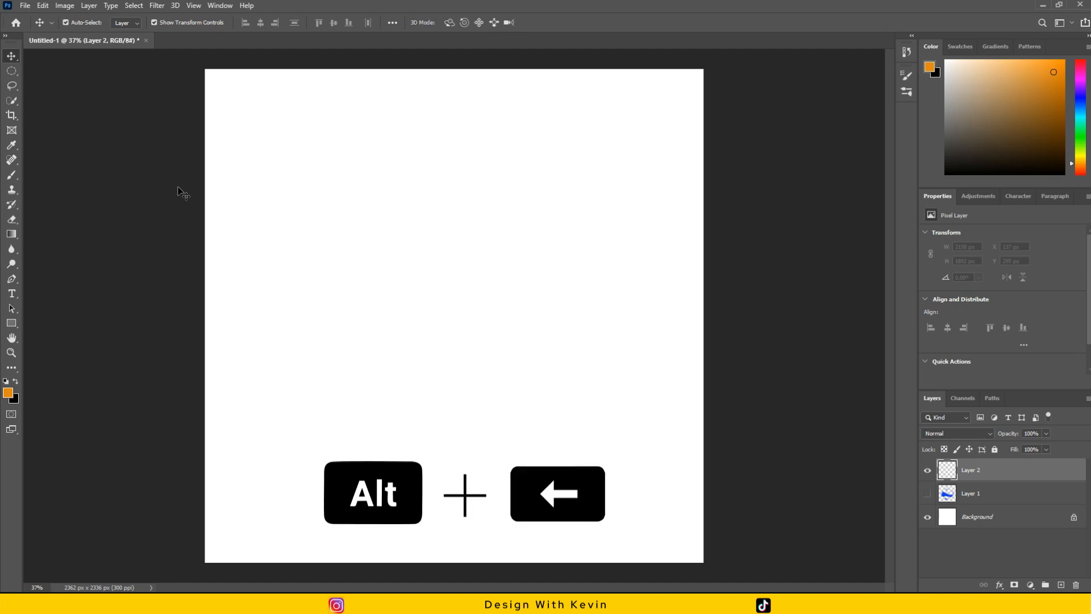
key("alt+BackSpace")
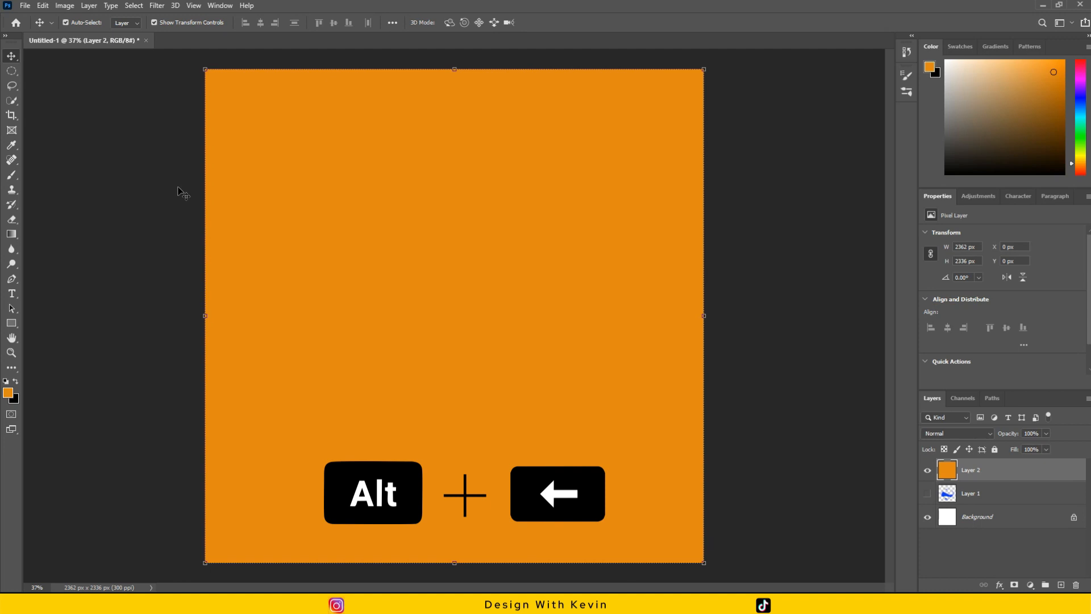
left_click(140, 185)
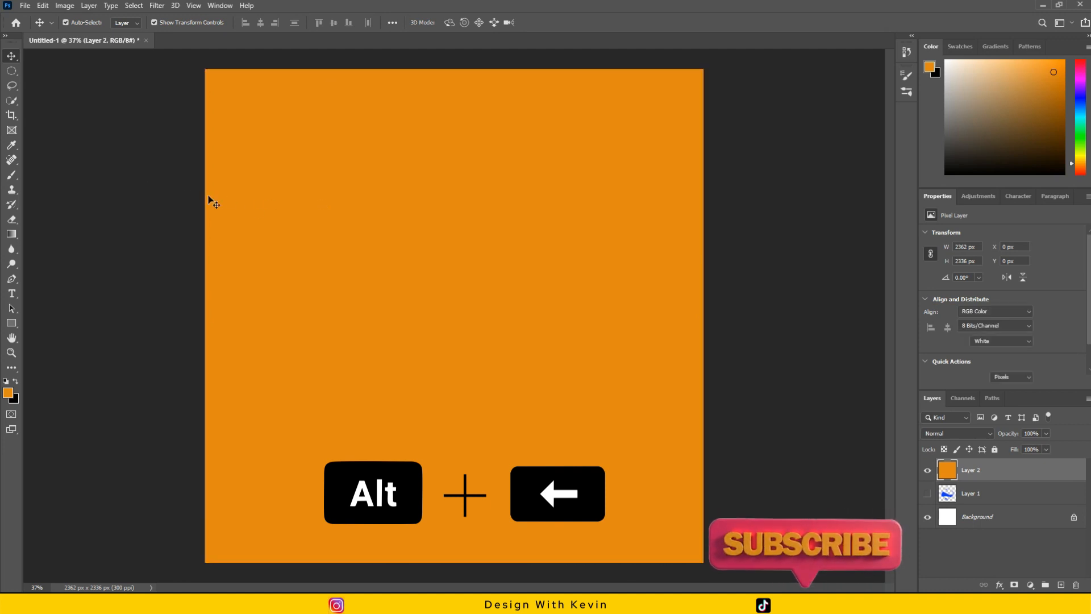
Add a white layer mask to the orange Layer 2.
left_click(350, 214)
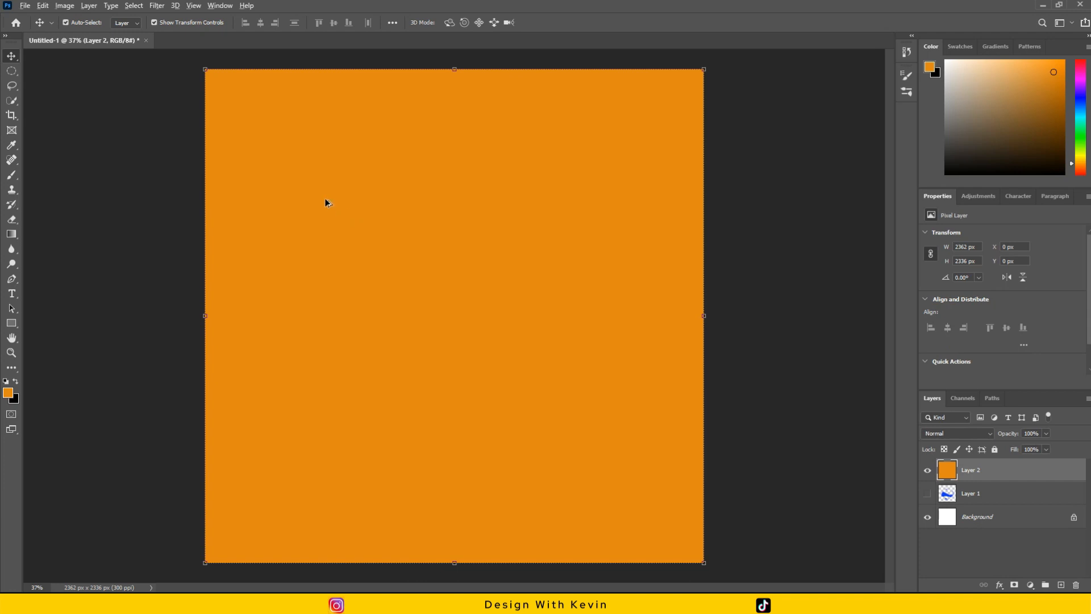
scroll(328, 203, "down", 2)
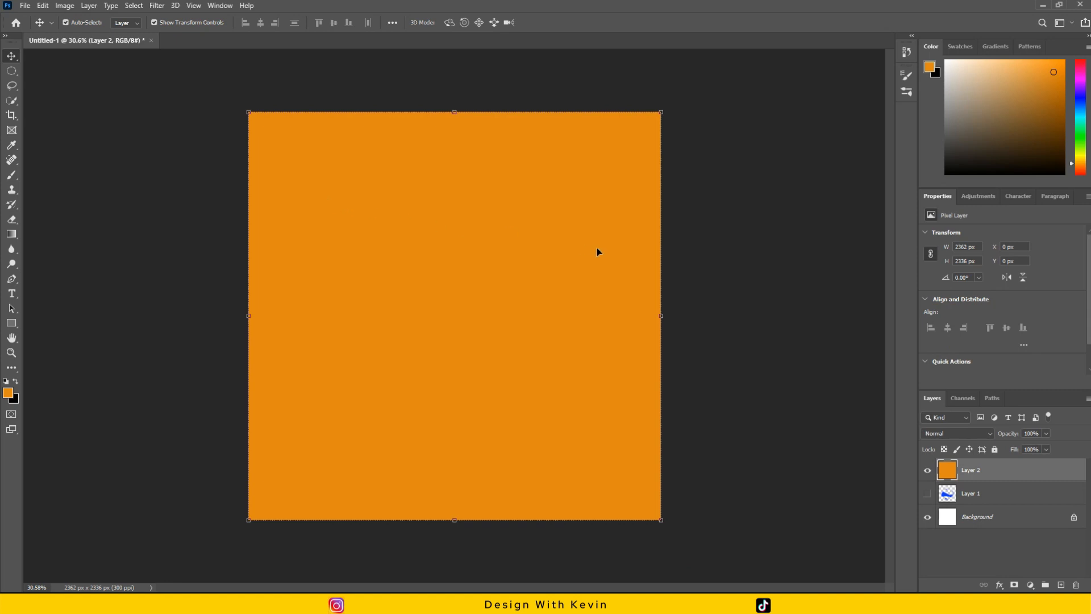
left_click(733, 206)
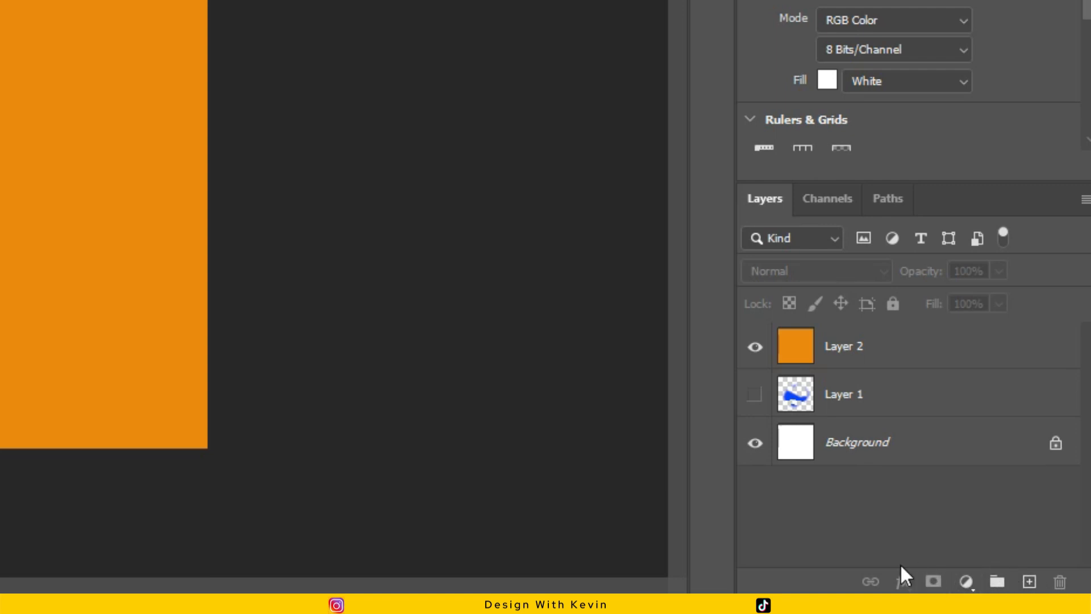
left_click(890, 350)
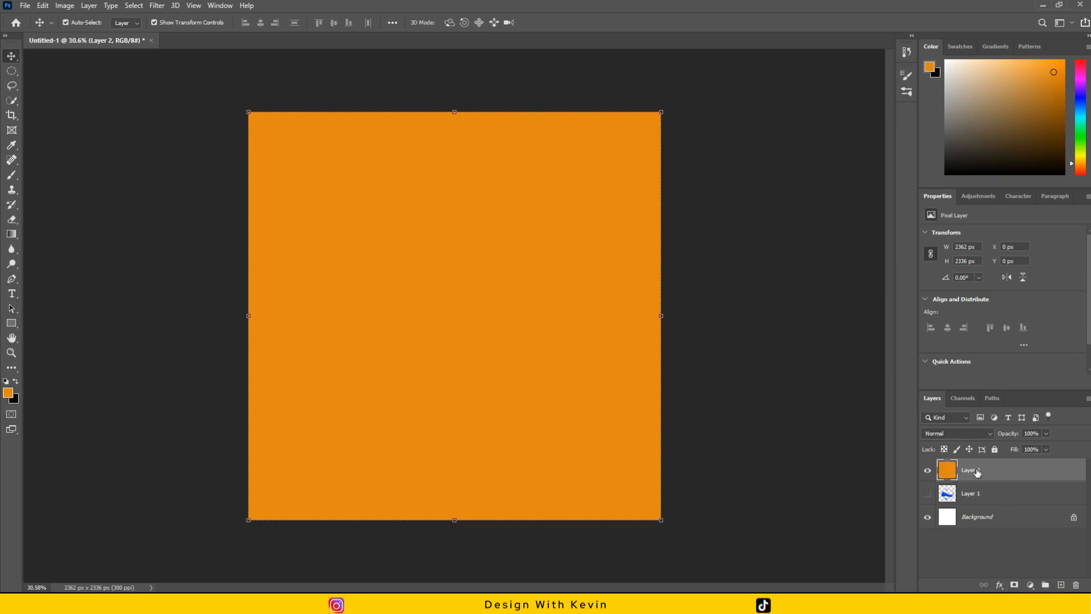
left_click(1014, 585)
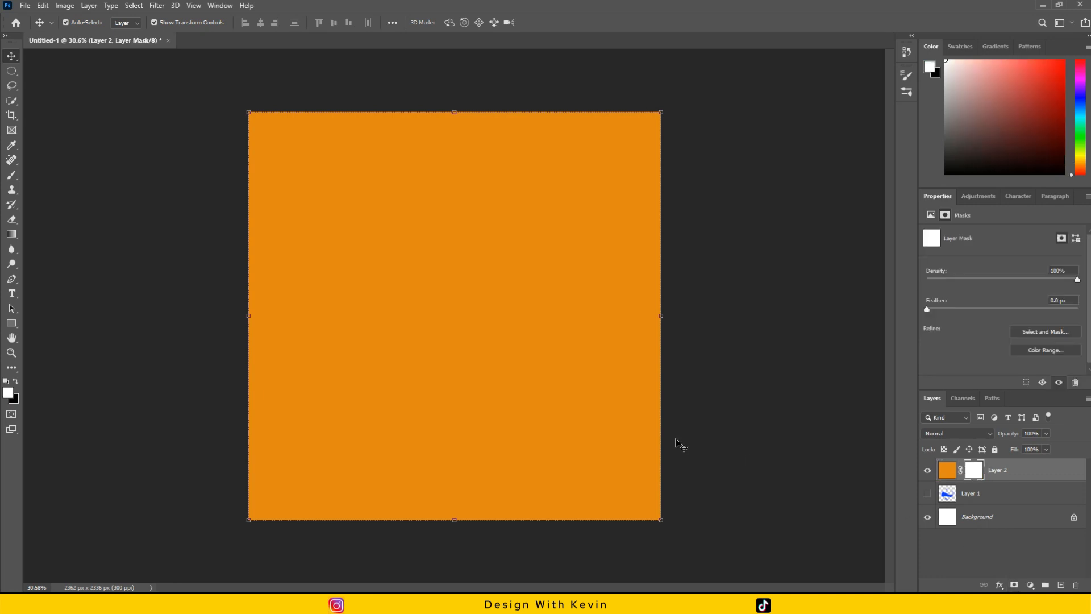
Switch back and forth between Layer 2's orange pixels and its layer mask, ending with the mask active.
left_click(949, 476)
left_click(972, 471)
left_click(949, 472)
left_click(976, 471)
left_click(948, 472)
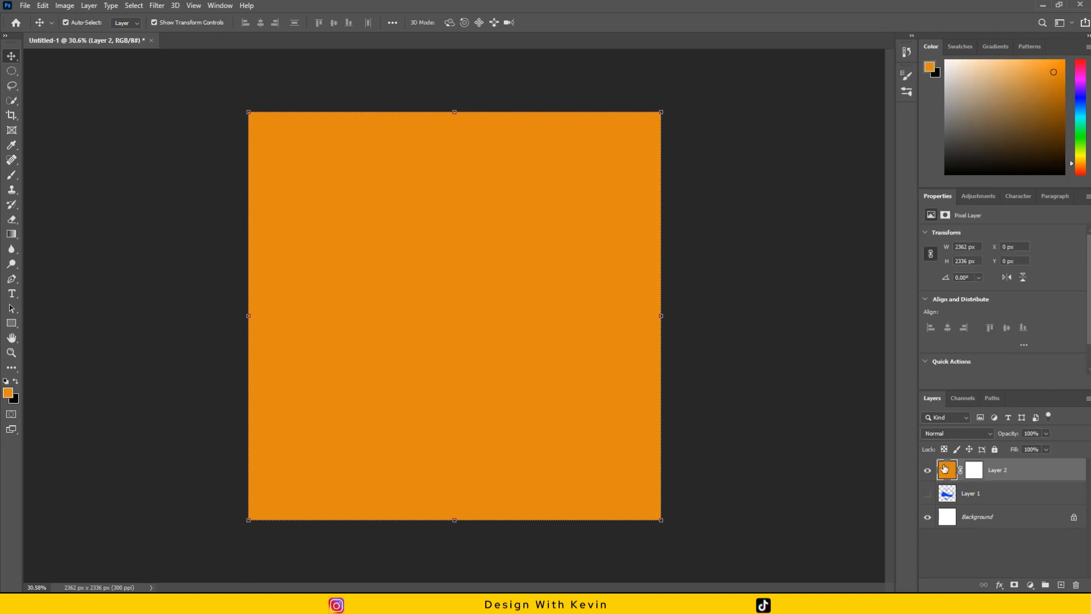
left_click(974, 471)
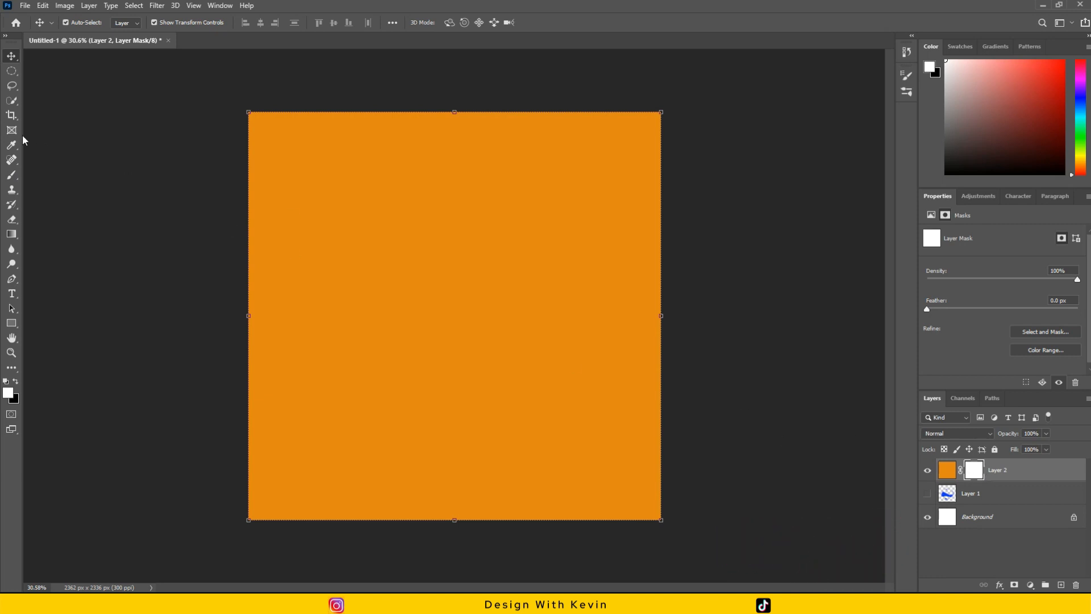
Reduce the Brush tool's size to 300 px, return to the Move tool and deselect Layer 2.
left_click(10, 176)
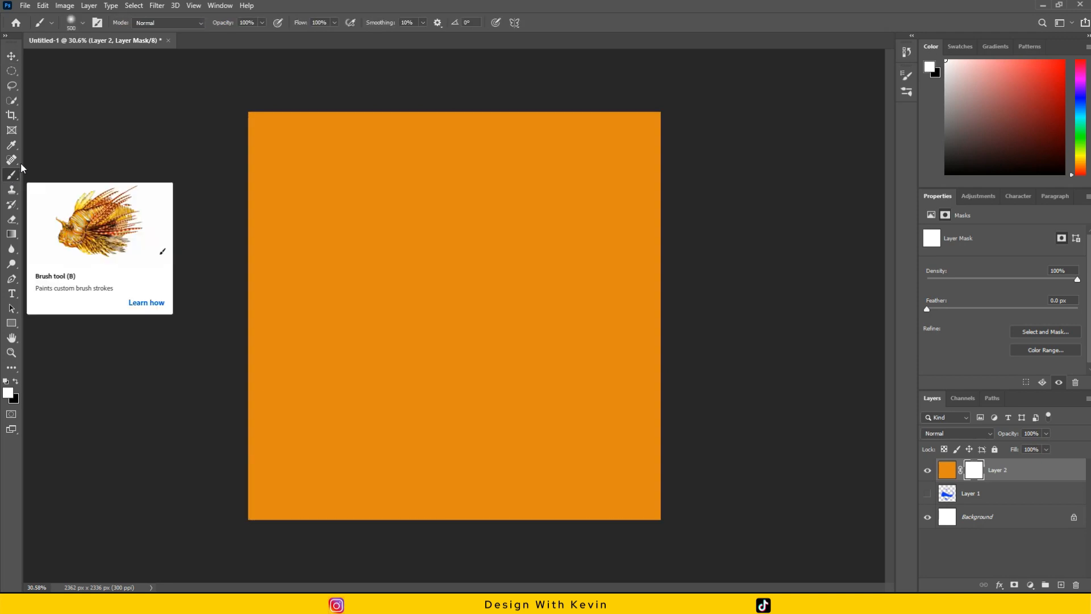
key("bracketleft")
key("bracketleft")
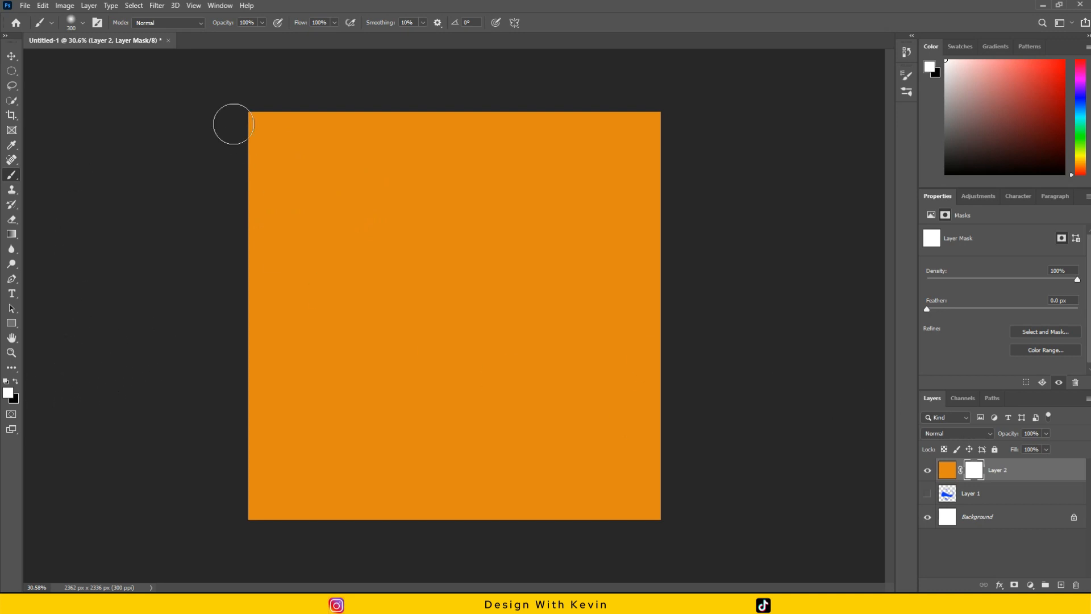
left_click(12, 56)
left_click(36, 97)
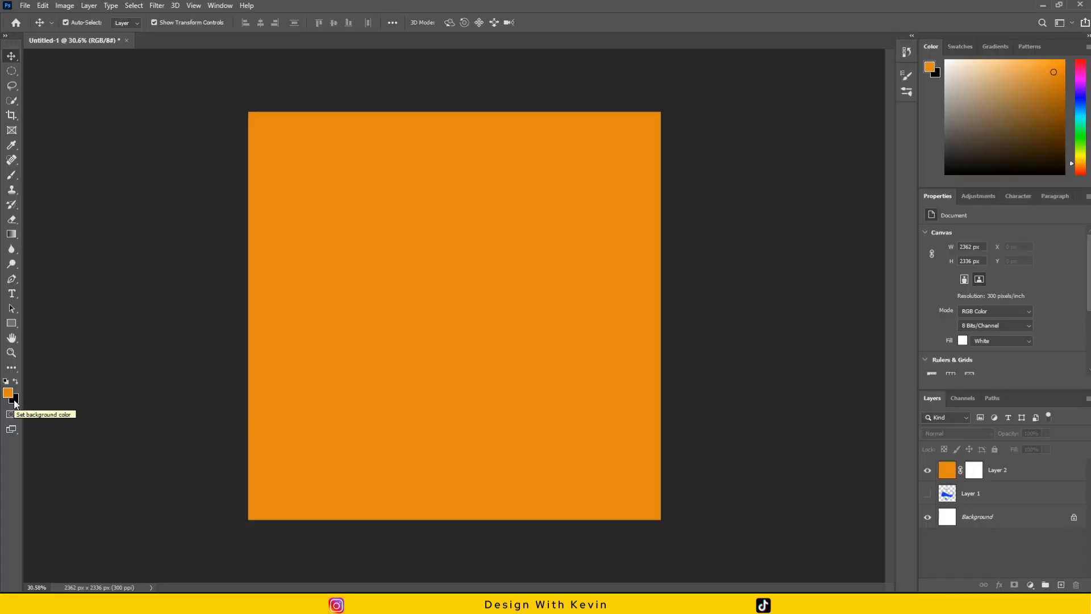
Paint black on Layer 2's mask with the 300 px Soft Round brush to hide the orange across the canvas's upper part.
left_click(9, 176)
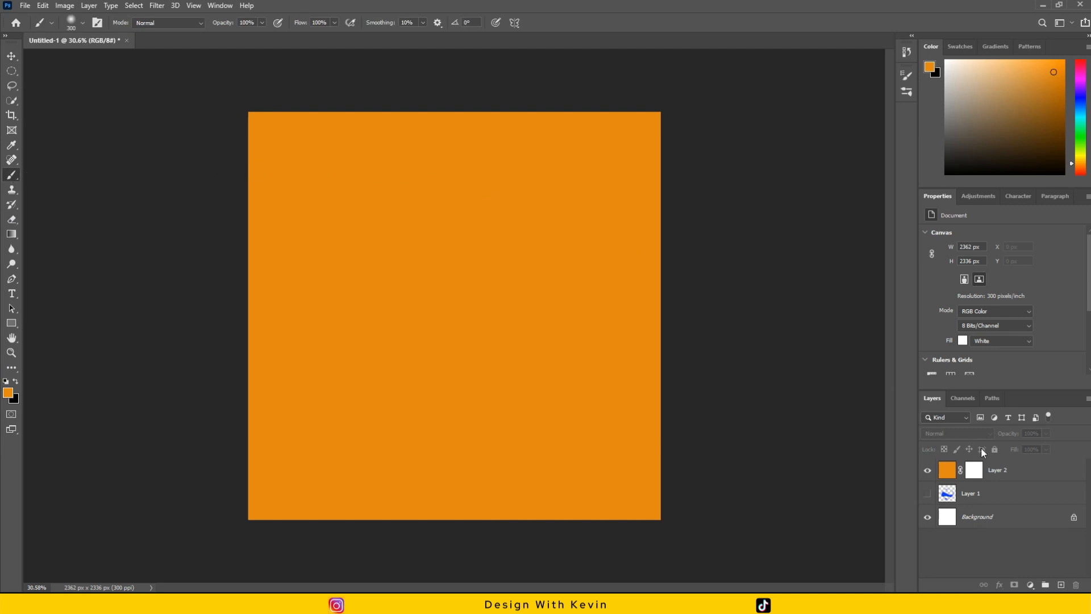
left_click(976, 470)
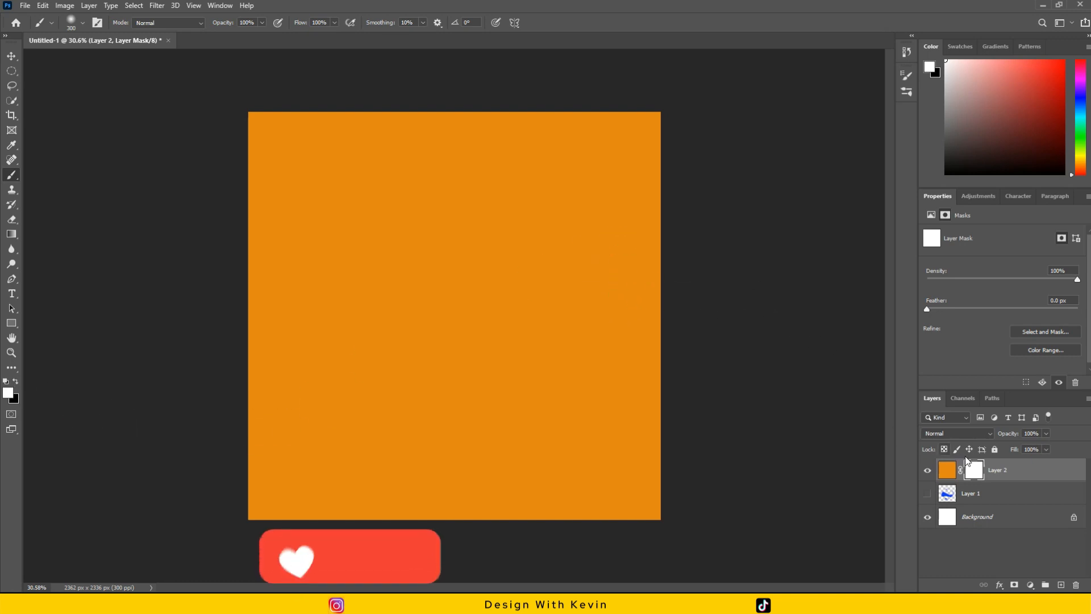
left_click(16, 382)
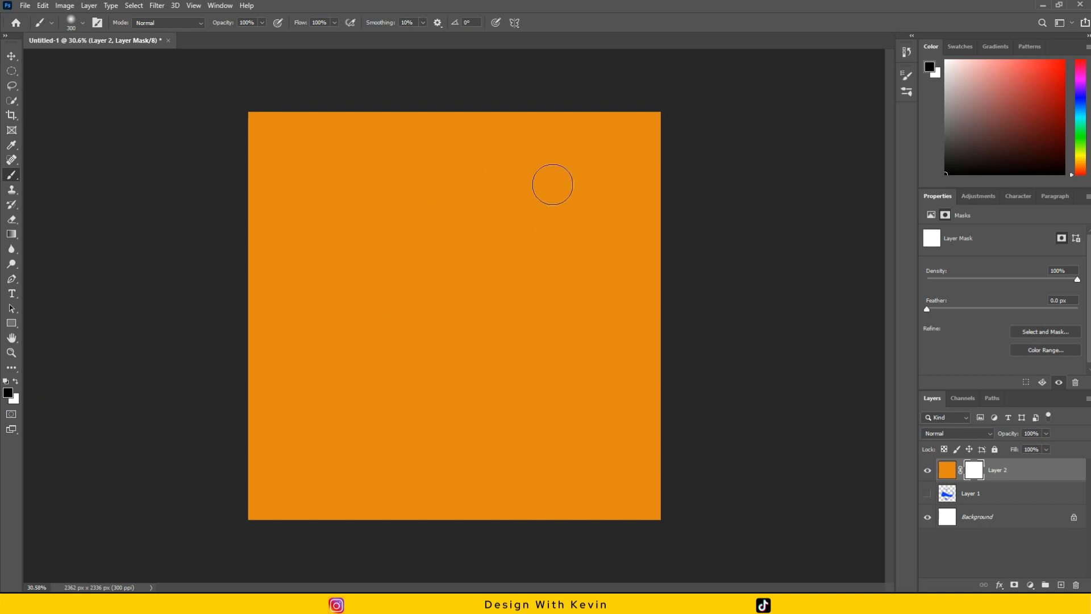
left_click(83, 23)
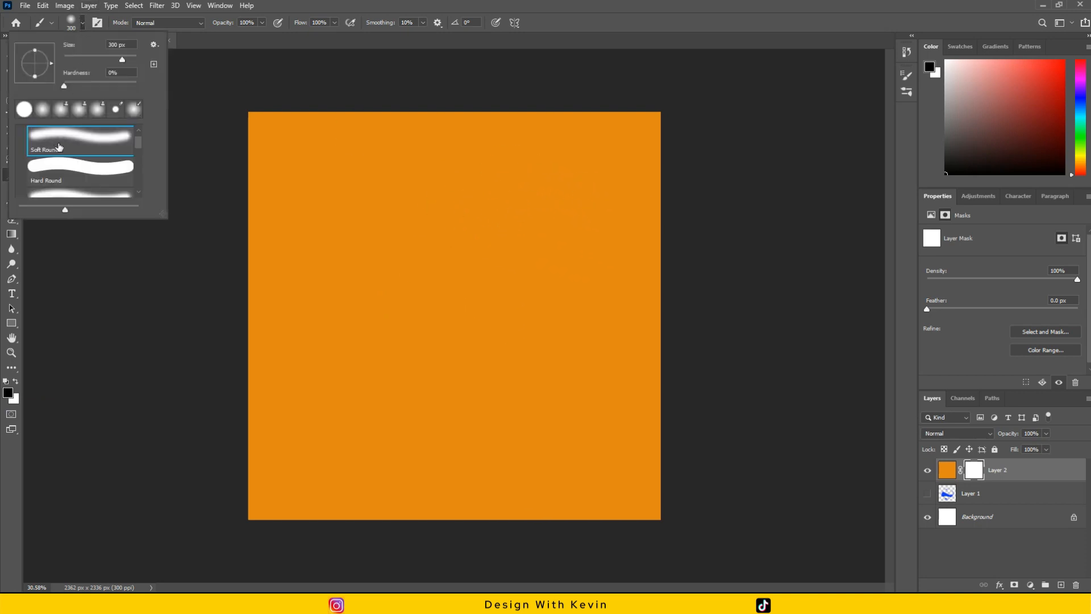
left_click(307, 6)
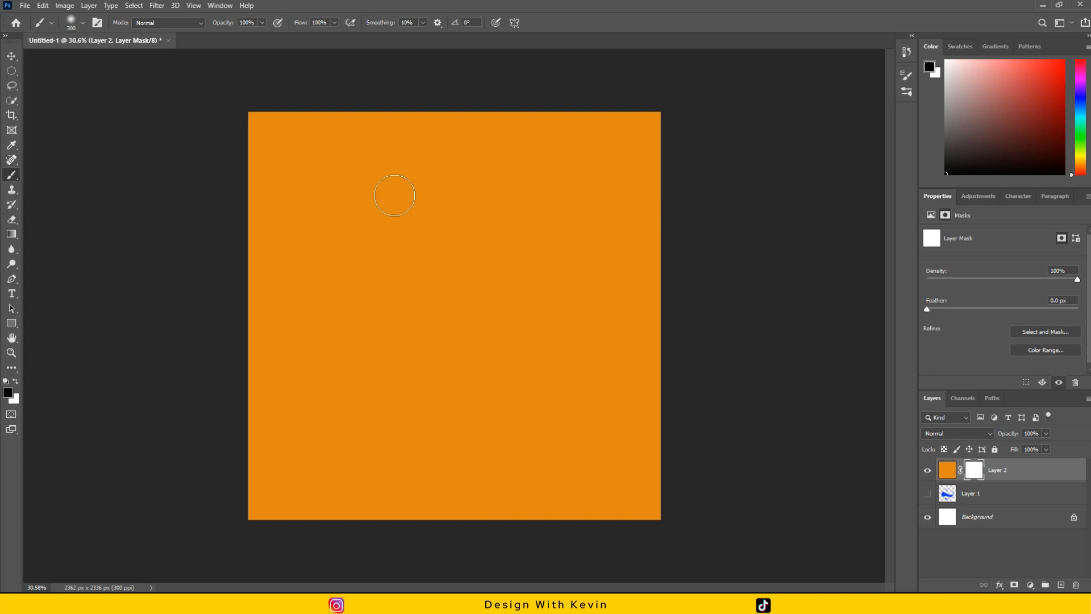
mouse_move(580, 210)
left_mouse_down()
mouse_move(510, 188)
mouse_move(363, 230)
mouse_move(338, 287)
left_mouse_up()
mouse_move(585, 185)
left_mouse_down()
mouse_move(313, 225)
mouse_move(616, 182)
mouse_move(351, 126)
mouse_move(514, 112)
mouse_move(550, 158)
mouse_move(551, 138)
mouse_move(295, 114)
mouse_move(341, 121)
mouse_move(272, 199)
mouse_move(214, 177)
mouse_move(675, 160)
mouse_move(697, 109)
mouse_move(681, 202)
mouse_move(529, 127)
left_mouse_up()
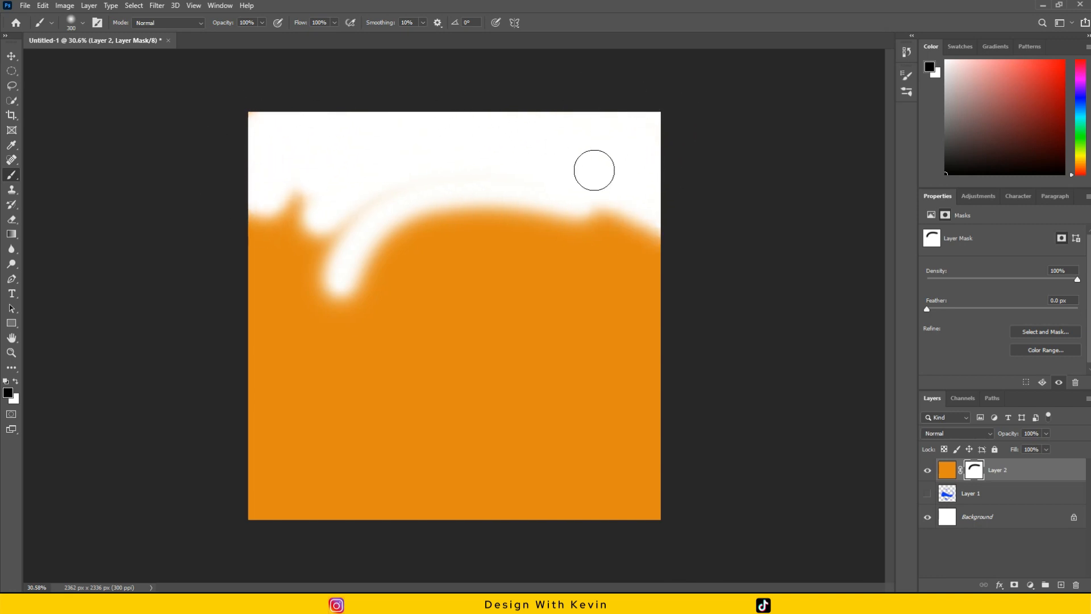
mouse_move(348, 188)
left_mouse_down()
mouse_move(326, 220)
mouse_move(680, 219)
mouse_move(531, 248)
mouse_move(253, 254)
left_mouse_up()
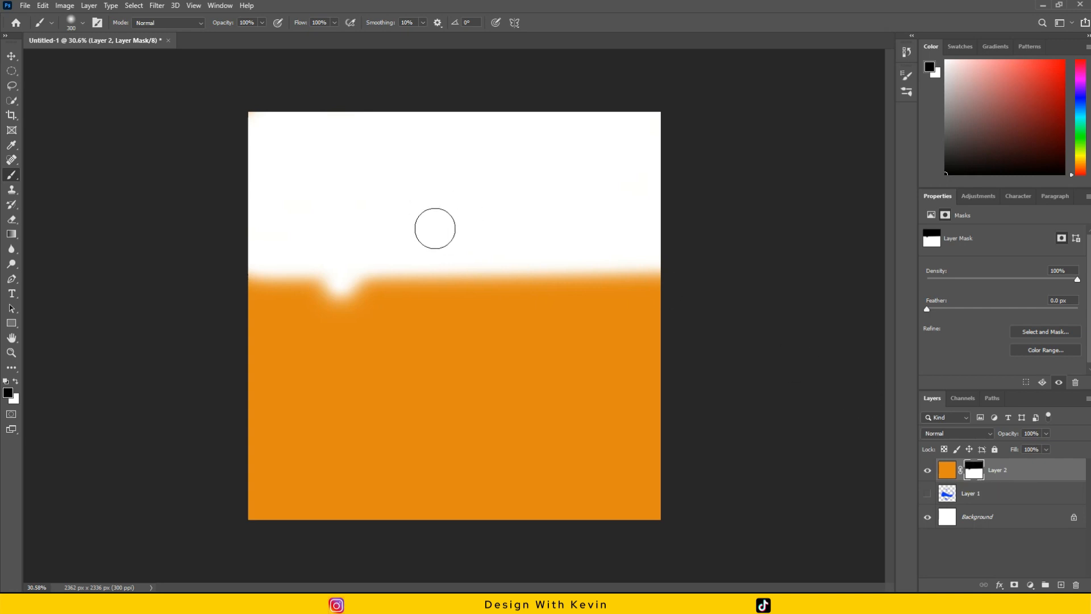
mouse_move(253, 272)
left_mouse_down()
mouse_move(224, 259)
mouse_move(691, 272)
mouse_move(212, 261)
left_mouse_up()
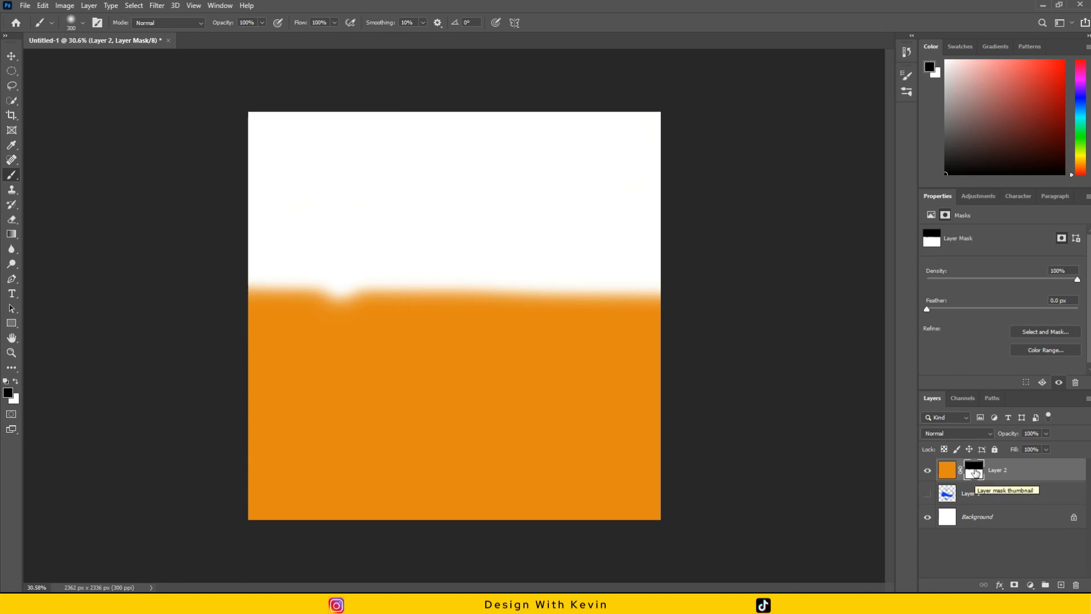
Switch the foreground color to white and paint over the hidden area of Layer 2's mask to restore the orange completely.
left_click(16, 383)
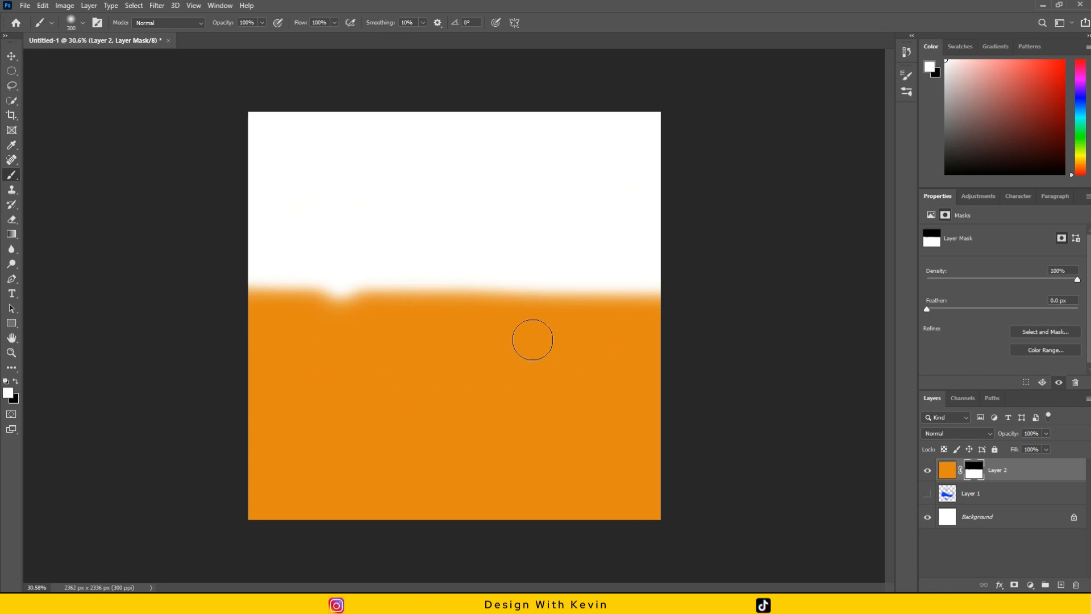
left_click(335, 312)
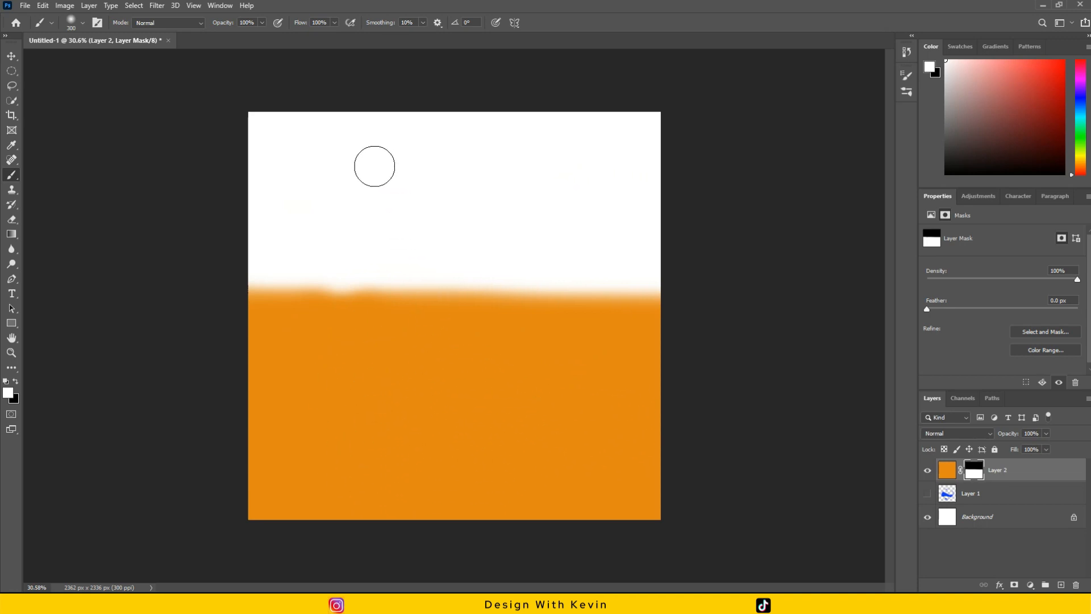
mouse_move(354, 157)
left_mouse_down()
mouse_move(595, 181)
mouse_move(352, 177)
mouse_move(217, 197)
mouse_move(551, 182)
mouse_move(277, 179)
mouse_move(612, 161)
mouse_move(359, 163)
mouse_move(517, 144)
mouse_move(708, 143)
mouse_move(268, 145)
mouse_move(340, 123)
mouse_move(243, 138)
mouse_move(349, 114)
mouse_move(359, 140)
mouse_move(532, 123)
mouse_move(304, 116)
mouse_move(721, 129)
left_mouse_up()
mouse_move(613, 154)
left_mouse_down()
mouse_move(495, 166)
mouse_move(295, 222)
mouse_move(718, 197)
mouse_move(517, 238)
mouse_move(416, 214)
left_mouse_up()
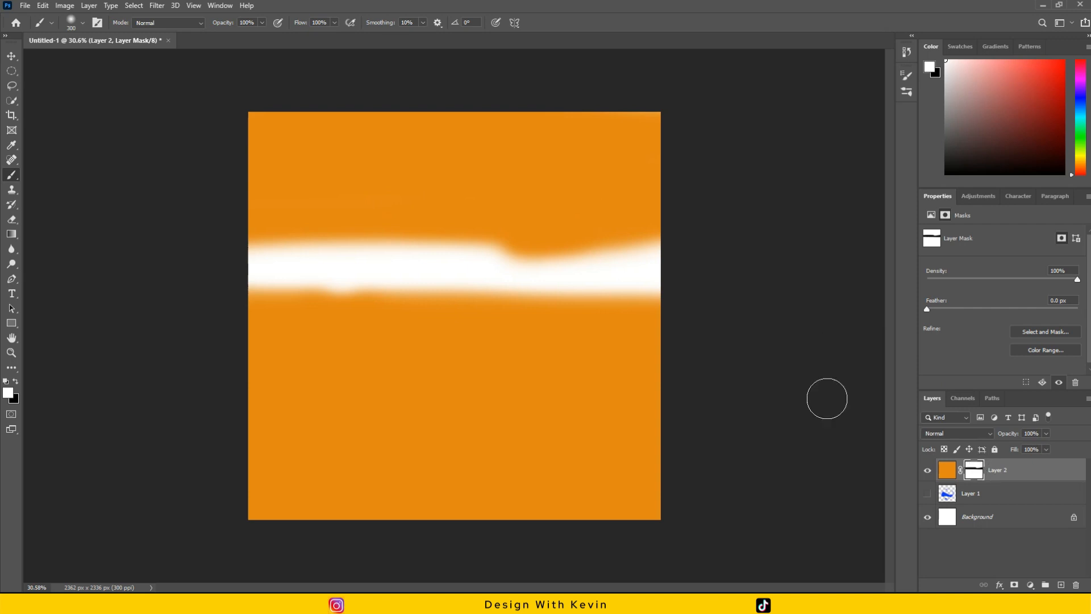
mouse_move(621, 231)
left_mouse_down()
mouse_move(667, 280)
mouse_move(635, 248)
mouse_move(639, 238)
mouse_move(663, 241)
mouse_move(663, 290)
mouse_move(571, 248)
mouse_move(529, 202)
mouse_move(677, 317)
mouse_move(677, 334)
mouse_move(499, 210)
left_mouse_up()
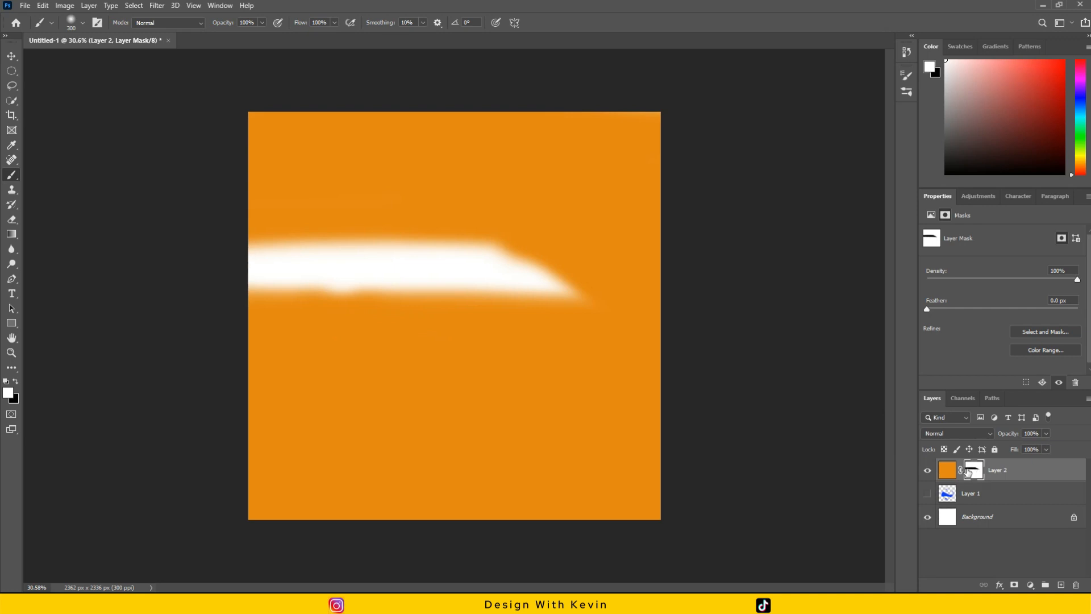
mouse_move(450, 295)
left_mouse_down()
mouse_move(529, 280)
mouse_move(141, 278)
mouse_move(324, 235)
mouse_move(534, 207)
mouse_move(438, 223)
mouse_move(432, 203)
left_mouse_up()
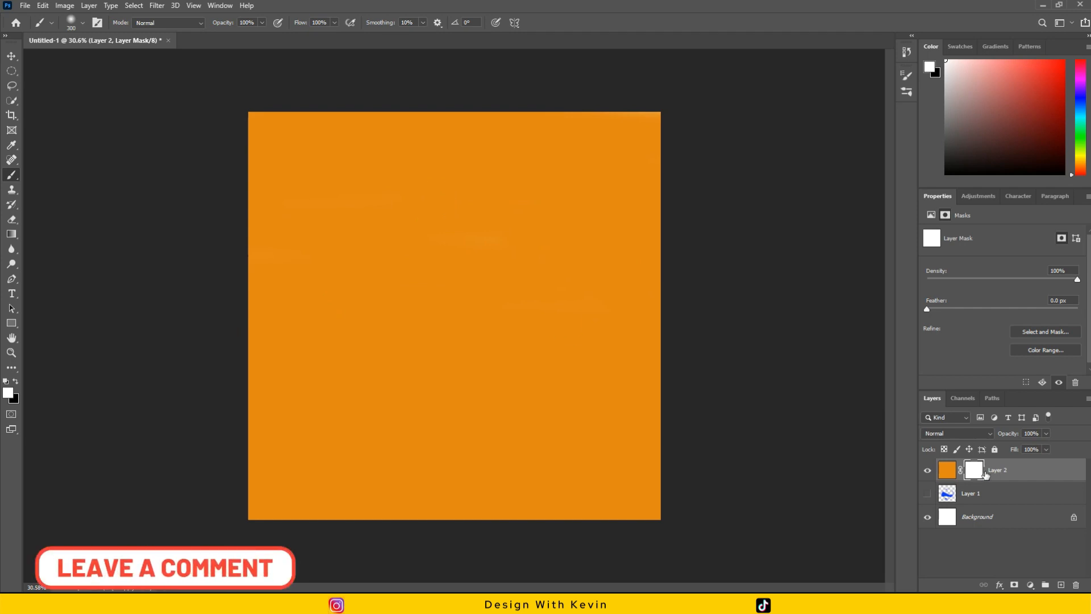
Switch the foreground color back to black and paint an irregular patch on Layer 2's mask in the canvas's upper middle.
left_click(15, 381)
mouse_move(556, 198)
left_mouse_down()
mouse_move(516, 186)
mouse_move(382, 199)
left_mouse_up()
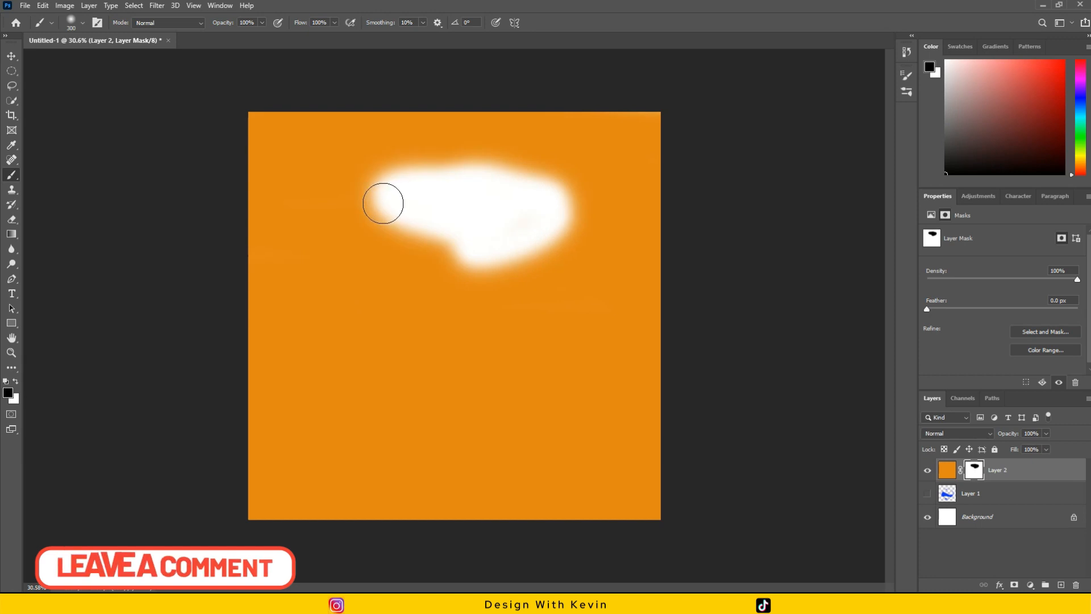